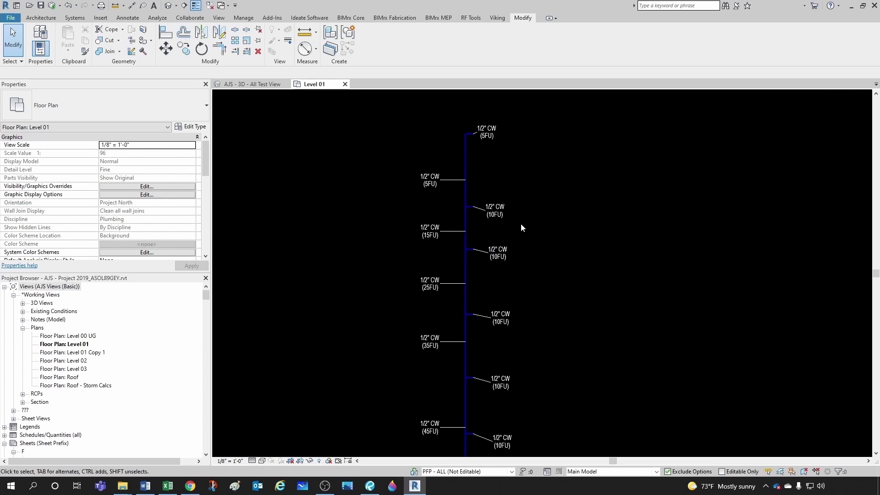
pyautogui.click(253, 84)
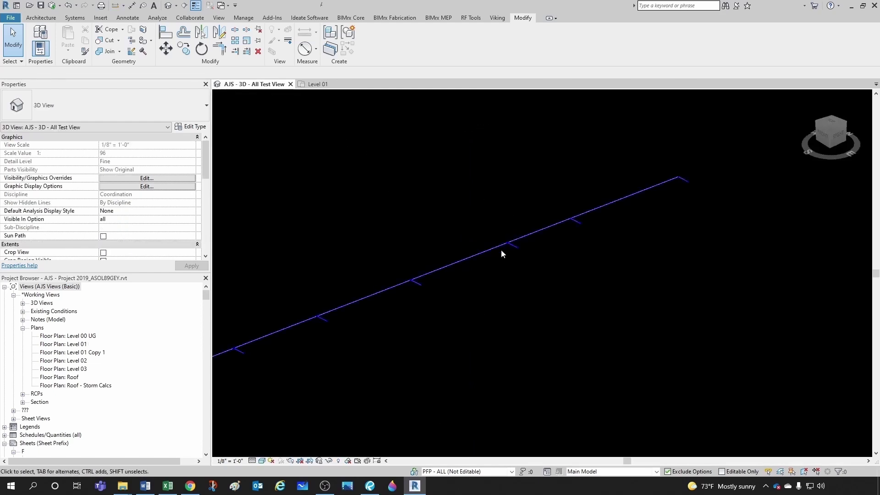
pyautogui.scroll(-2, 502, 249)
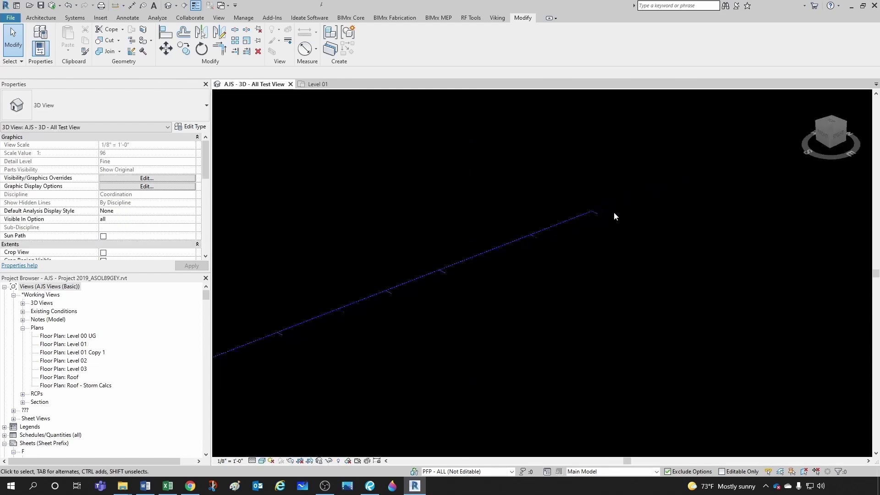
pyautogui.scroll(3, 604, 217)
pyautogui.moveTo(582, 188); pyautogui.dragTo(605, 243)
pyautogui.scroll(4, 595, 227)
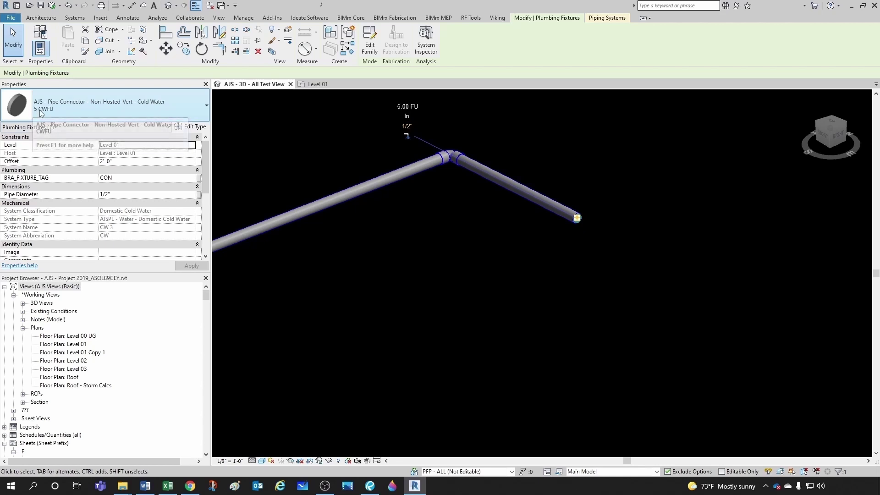
pyautogui.click(315, 142)
pyautogui.click(322, 85)
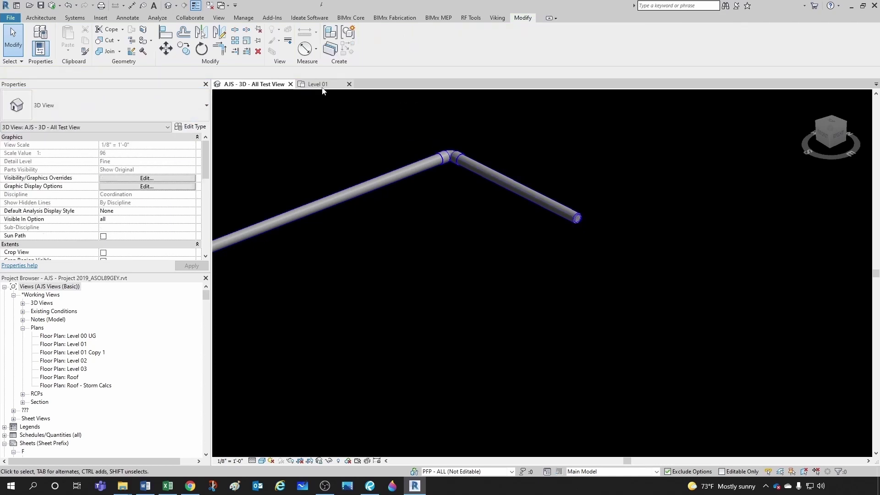
pyautogui.scroll(5, 478, 139)
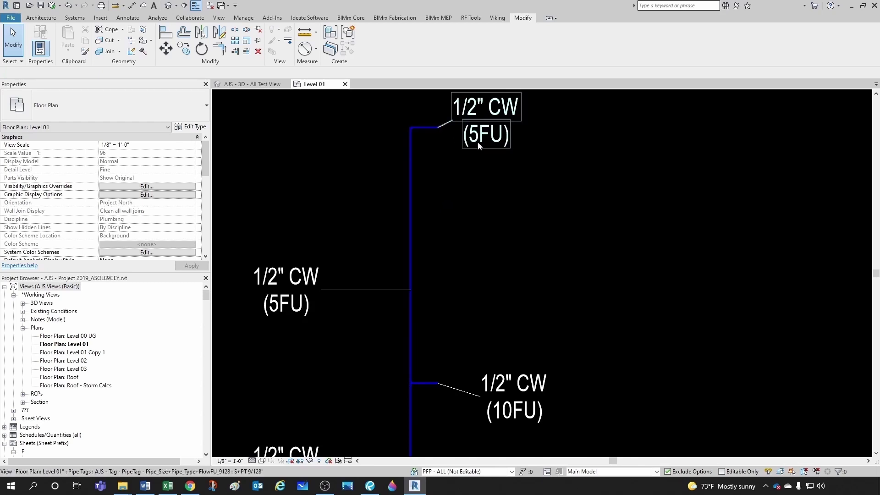
pyautogui.scroll(-2, 428, 213)
pyautogui.scroll(2, 433, 297)
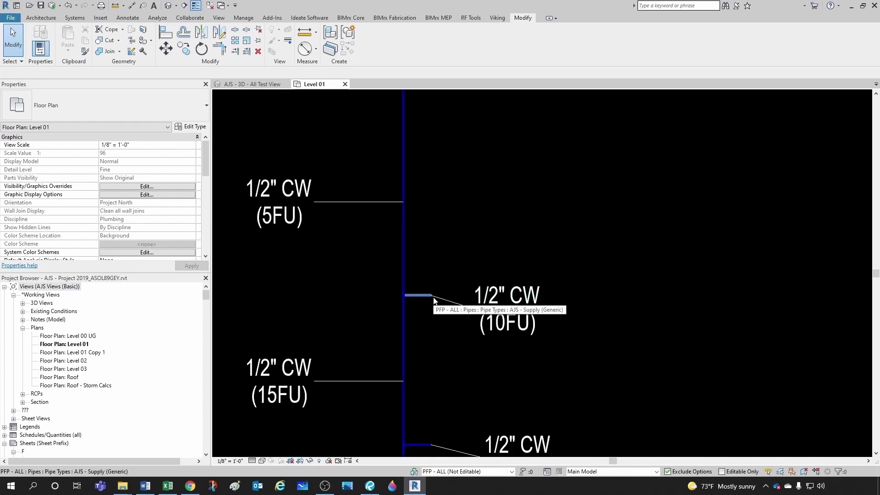
pyautogui.scroll(-2, 512, 320)
pyautogui.moveTo(507, 356); pyautogui.dragTo(438, 255, button='middle')
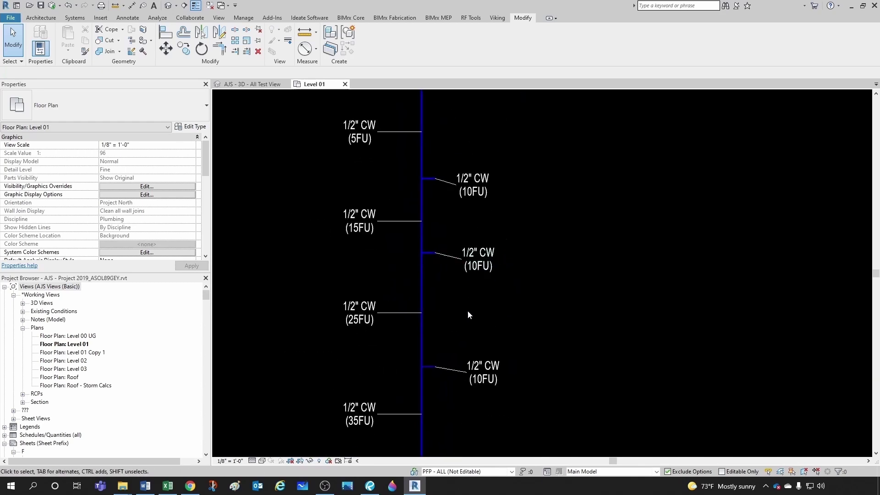
pyautogui.moveTo(457, 336); pyautogui.dragTo(462, 234, button='middle')
pyautogui.scroll(-2, 455, 378)
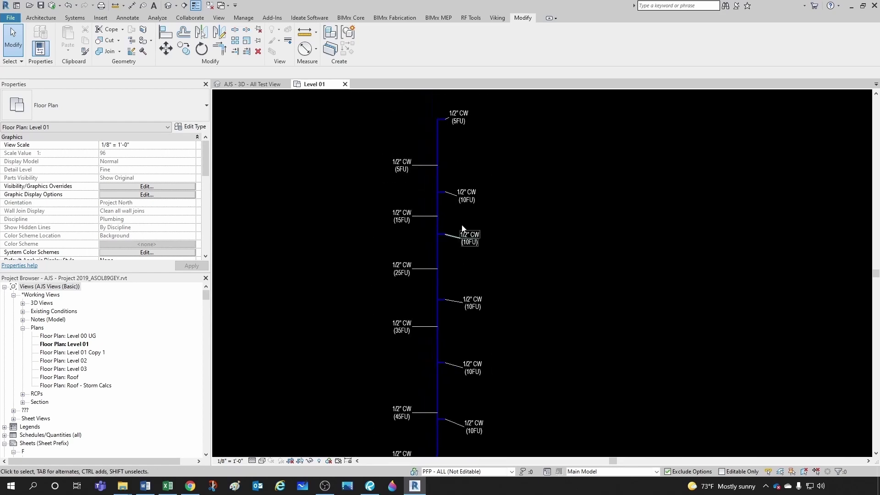
pyautogui.scroll(2, 466, 232)
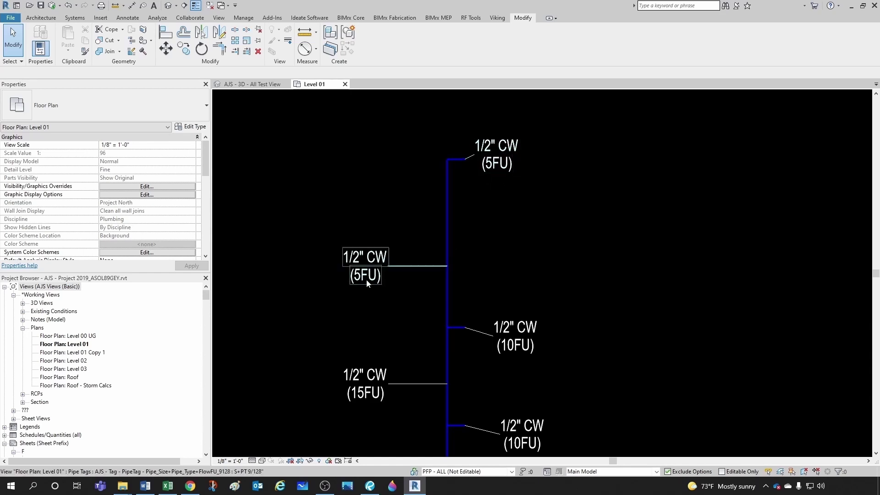
pyautogui.moveTo(396, 308); pyautogui.dragTo(409, 246, button='middle')
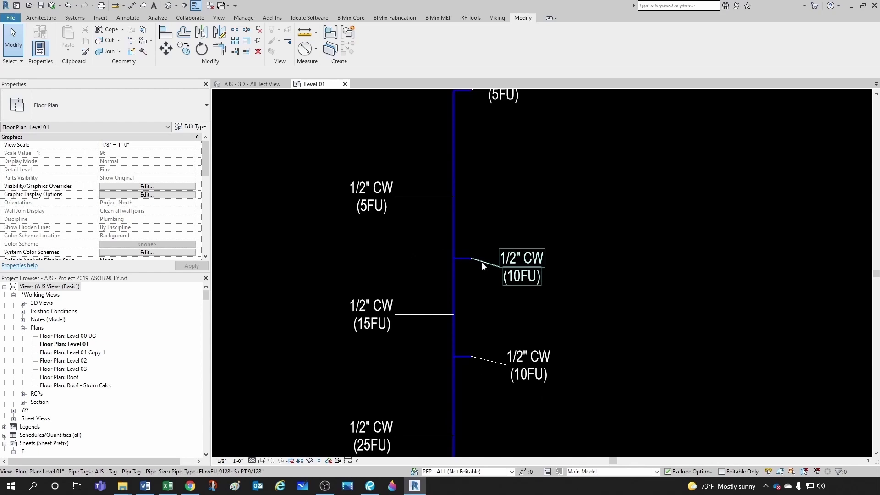
pyautogui.moveTo(501, 317); pyautogui.dragTo(489, 246, button='middle')
pyautogui.scroll(-1, 466, 351)
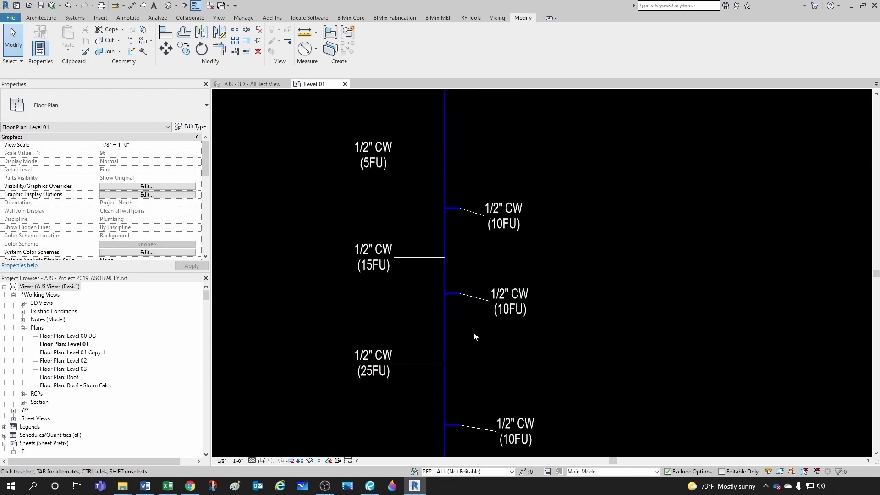
pyautogui.scroll(2, 454, 320)
pyautogui.scroll(-1, 470, 288)
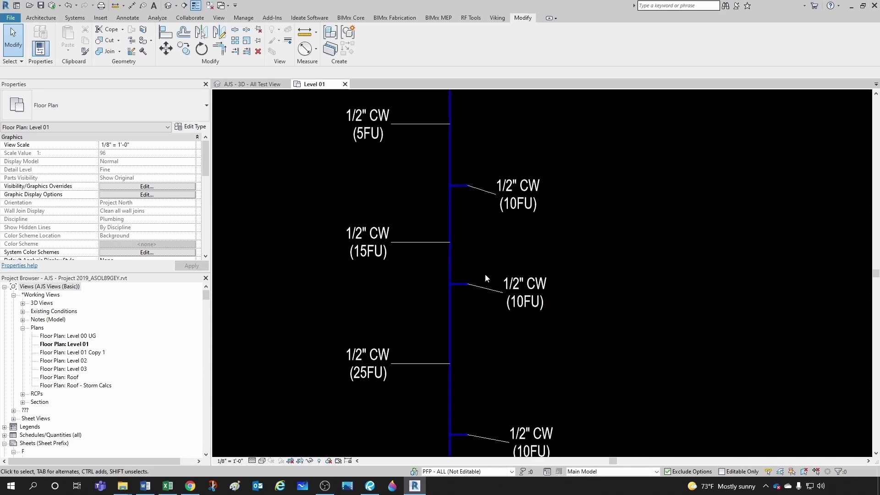
pyautogui.scroll(1, 401, 348)
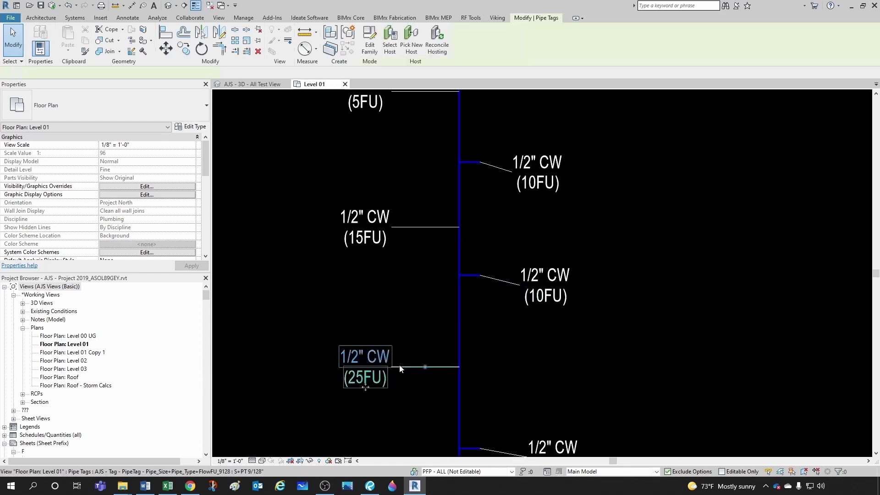
# Change the 25FU pipe tag to the Pipe_Size+Pipe_Type+FlowFU+GPM type so it shows 38 GPM.
pyautogui.click(400, 369)
pyautogui.click(115, 105)
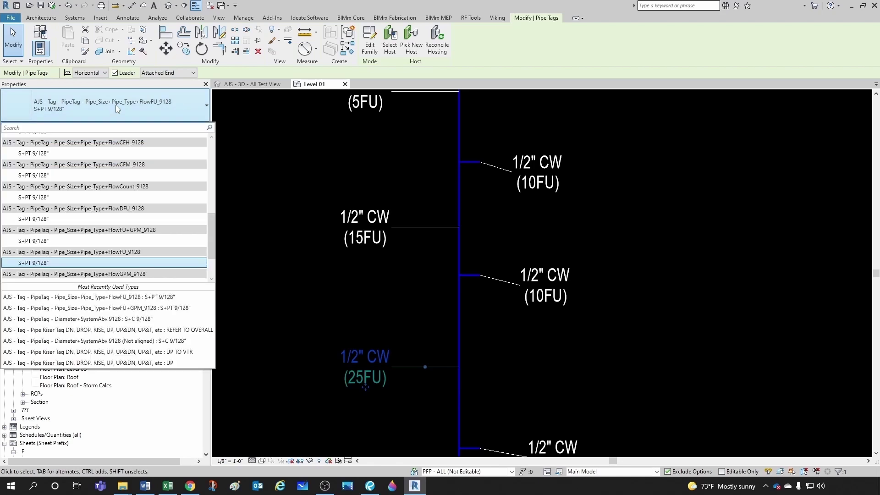
pyautogui.click(66, 242)
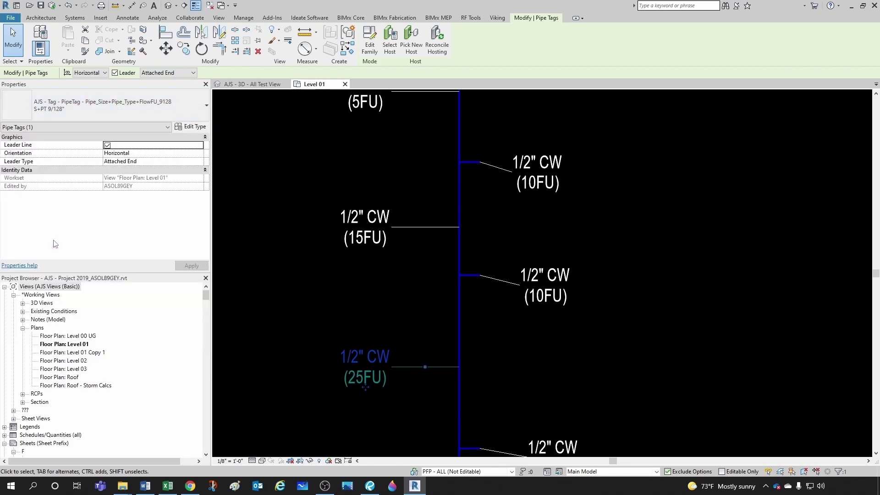
pyautogui.press('Escape')
# Retype the 15FU pipe tag to the FlowFU+GPM tag type so it reads 31 GPM.
pyautogui.scroll(-1, 404, 410)
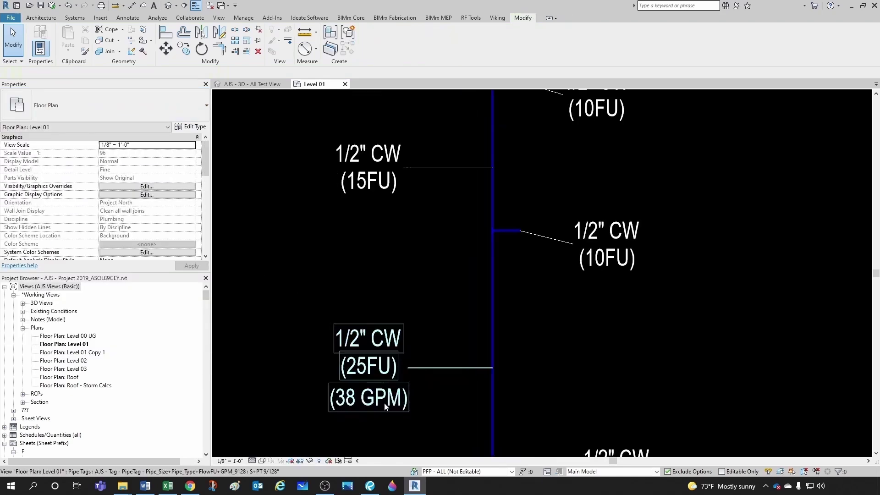
pyautogui.scroll(2, 407, 409)
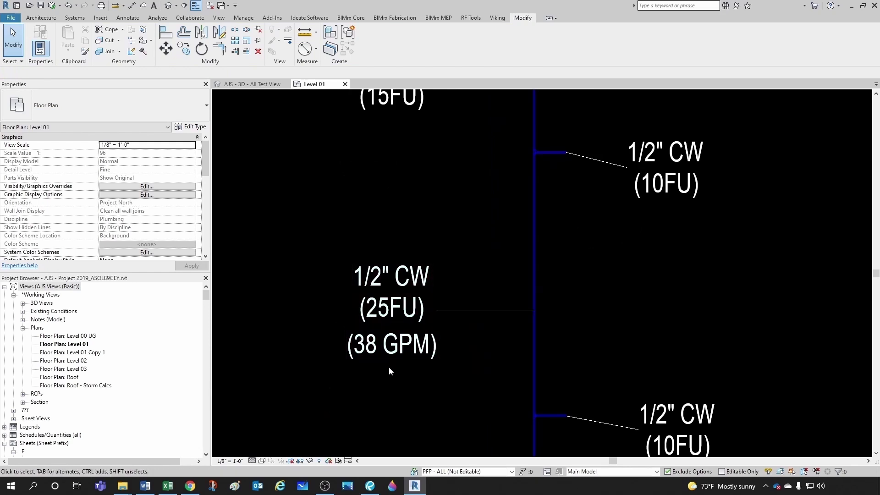
pyautogui.scroll(-3, 392, 365)
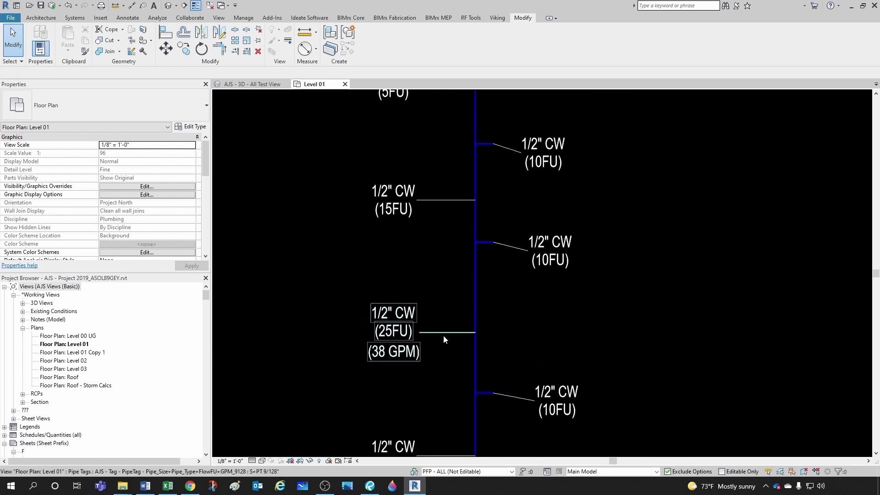
pyautogui.moveTo(447, 311); pyautogui.dragTo(436, 341, button='middle')
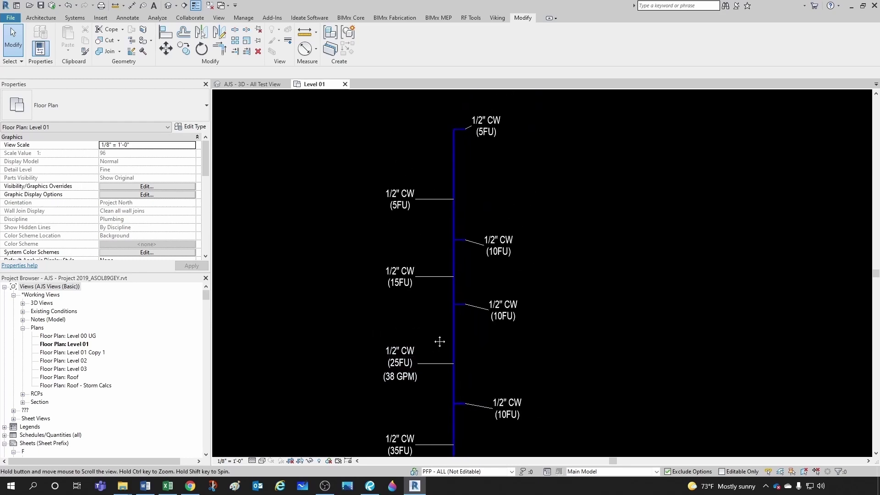
pyautogui.scroll(1, 379, 283)
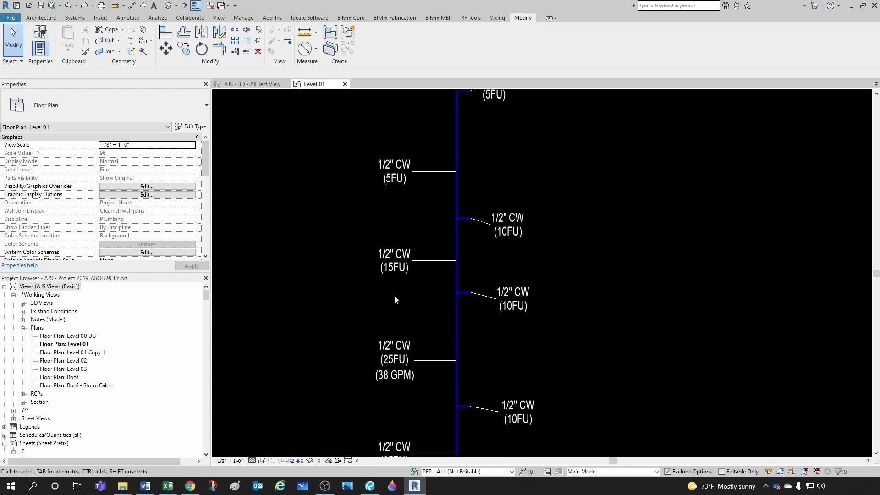
pyautogui.click(394, 266)
pyautogui.click(100, 117)
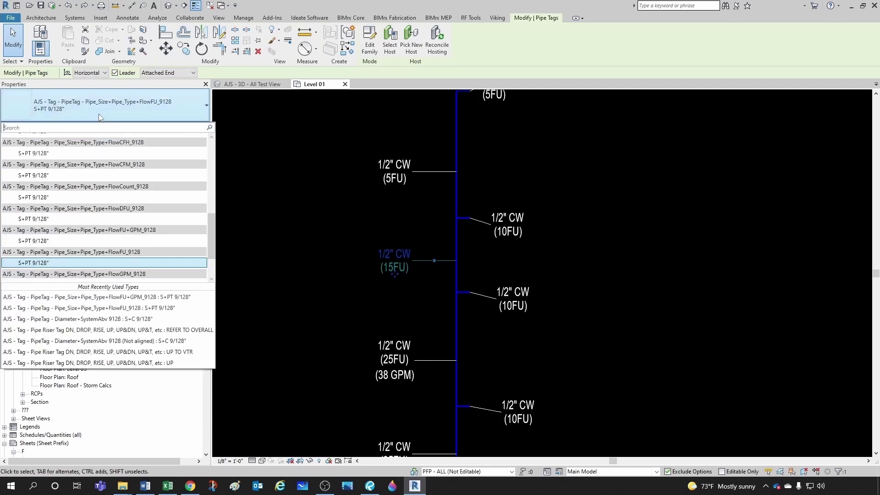
pyautogui.click(55, 241)
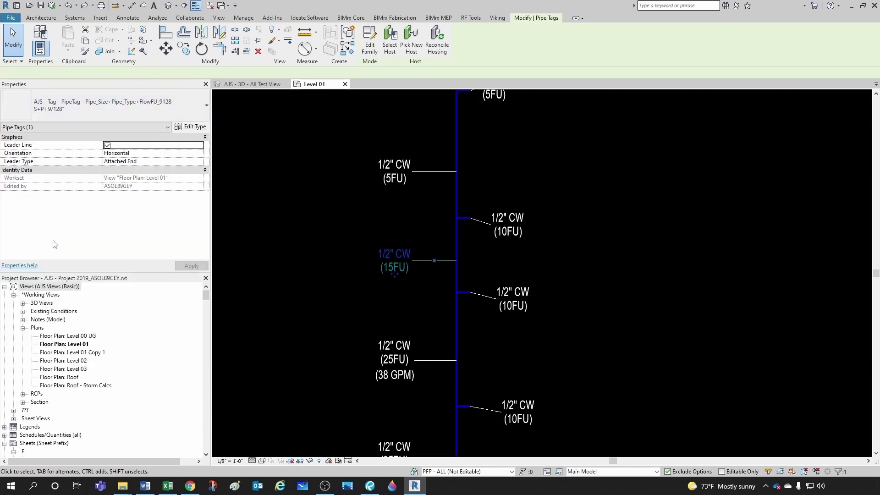
pyautogui.click(361, 277)
pyautogui.scroll(2, 393, 293)
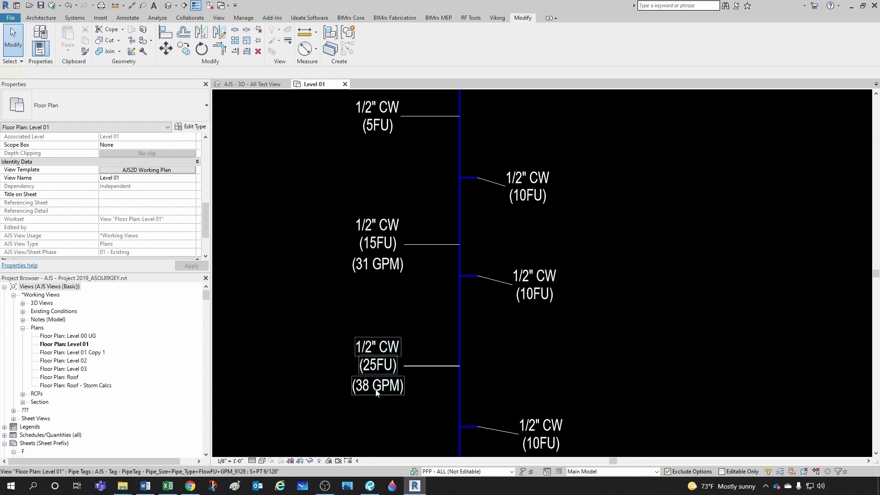
pyautogui.scroll(-1, 383, 271)
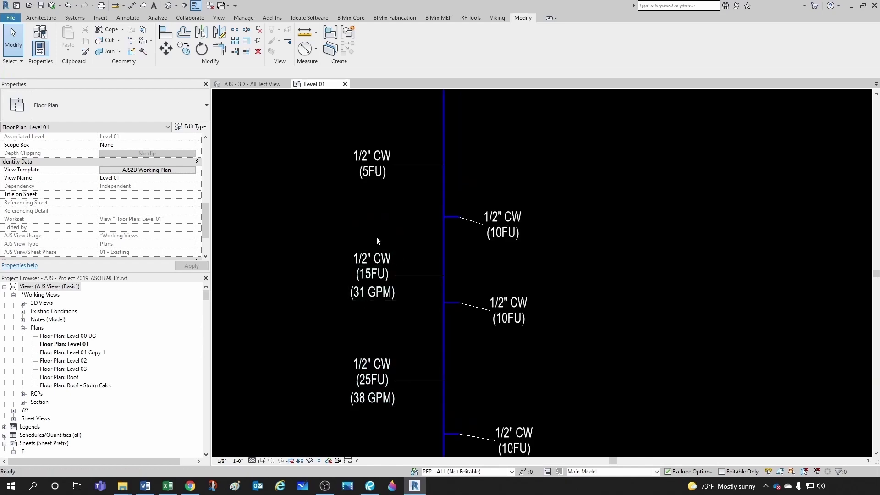
# Open Mechanical Settings at the Pipe Settings Calculation page.
pyautogui.click(244, 17)
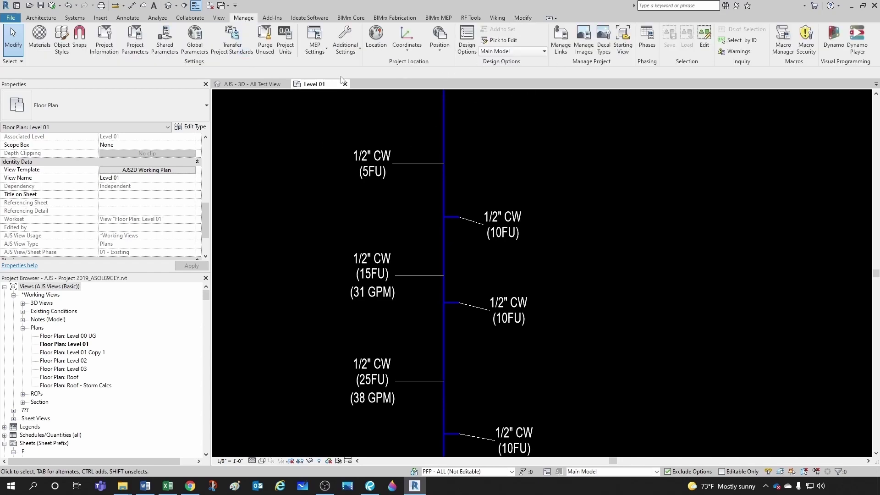
pyautogui.click(317, 53)
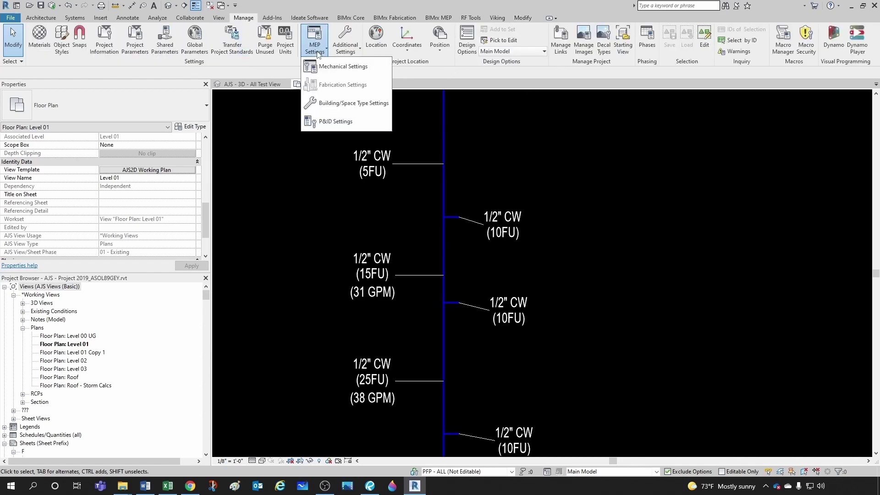
pyautogui.click(339, 73)
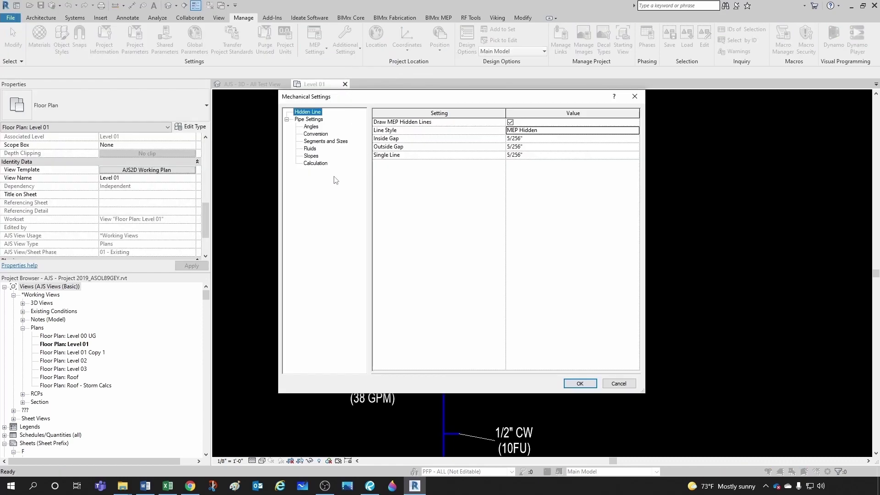
pyautogui.click(316, 164)
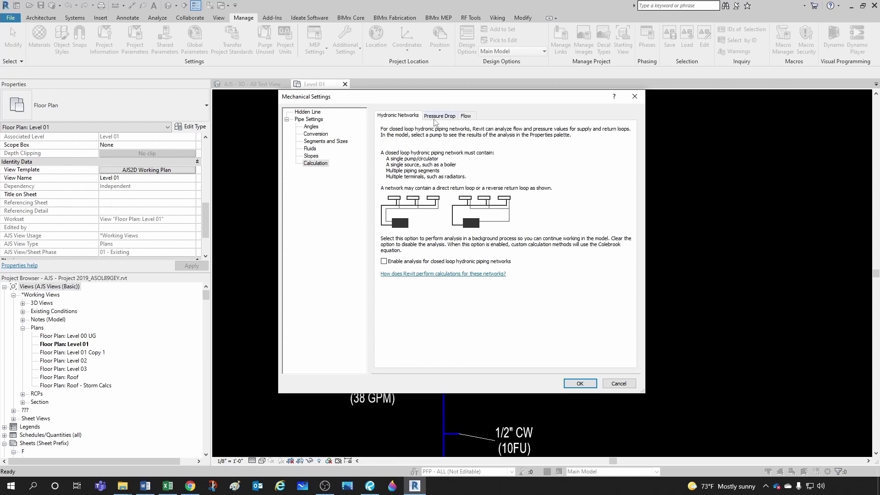
# Keep Colebrook Equation for pressure drop and view the Flow calculation settings.
pyautogui.click(437, 118)
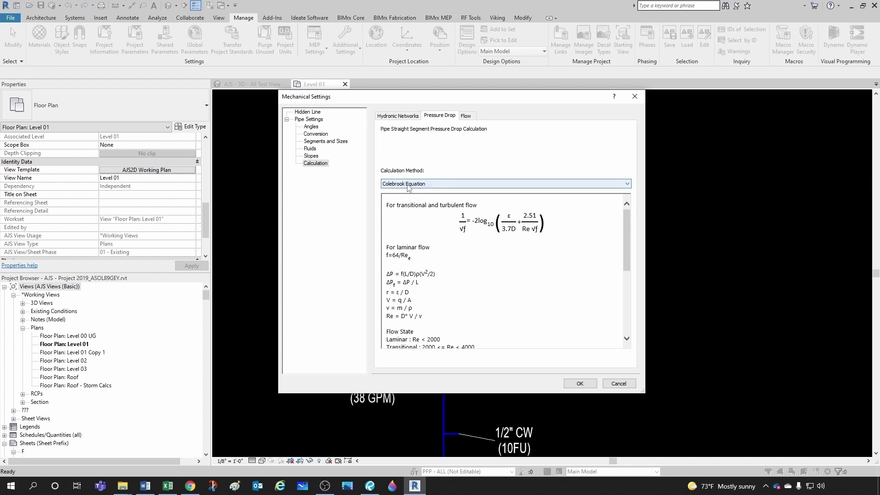
pyautogui.click(429, 185)
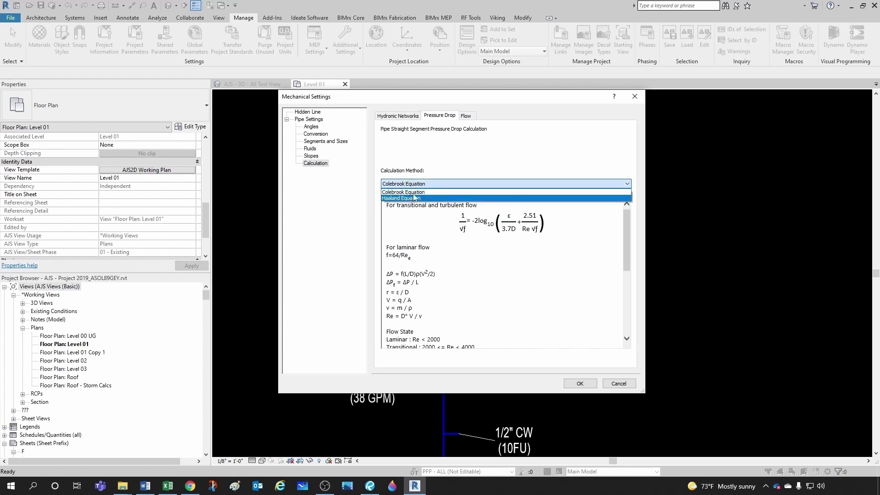
pyautogui.click(405, 192)
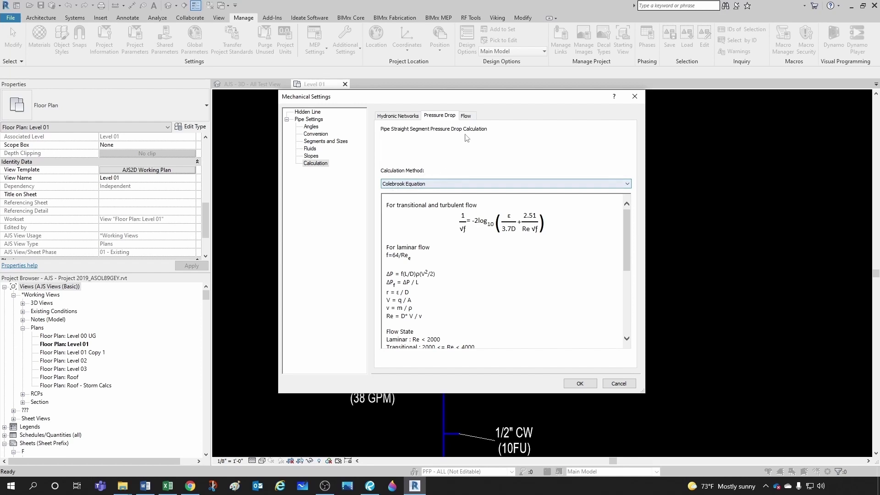
pyautogui.click(466, 117)
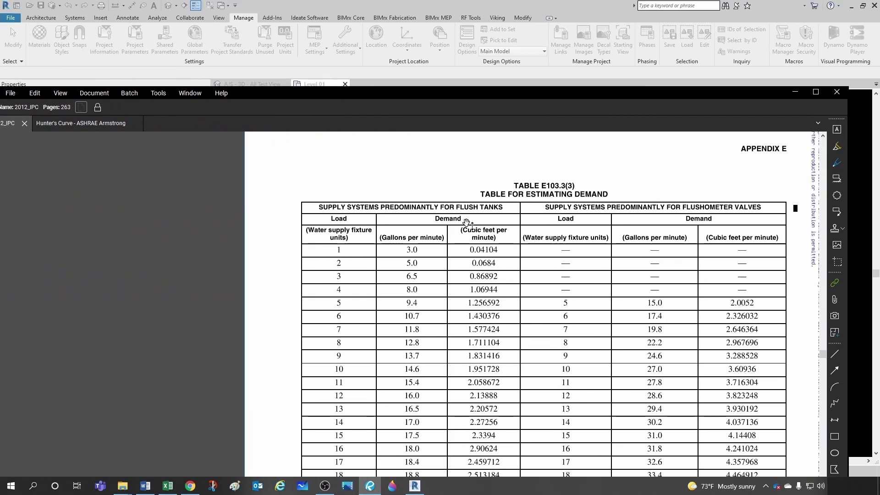
# Scroll IPC Table E103.3(3) to read 31.0 and 38.0 GPM for 15 and 25 fixture units.
pyautogui.scroll(-2, 419, 243)
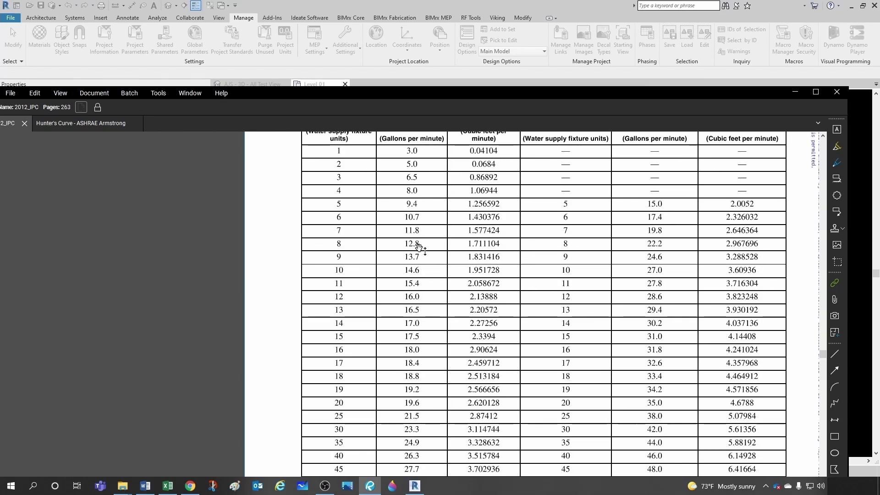
pyautogui.scroll(2, 350, 403)
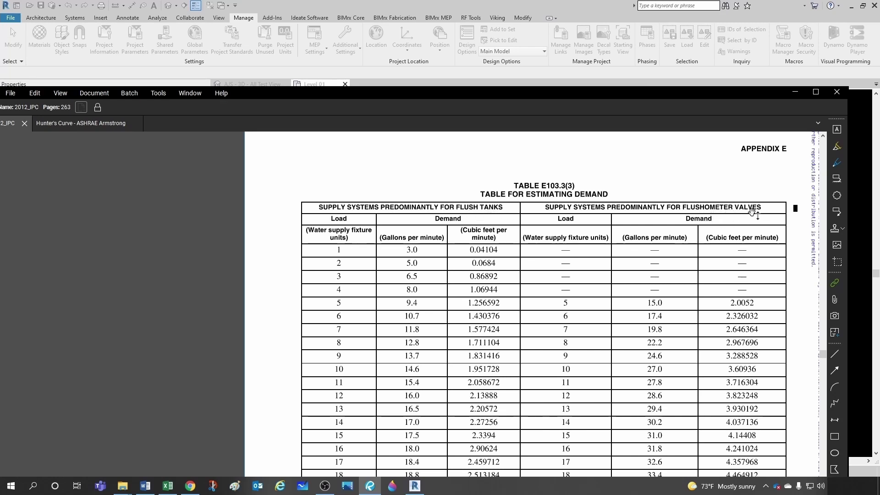
pyautogui.scroll(-3, 402, 261)
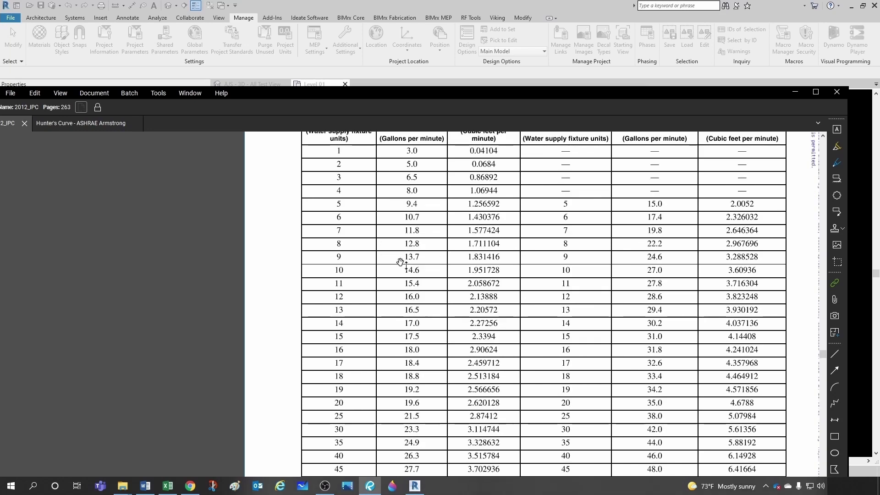
pyautogui.scroll(-2, 405, 391)
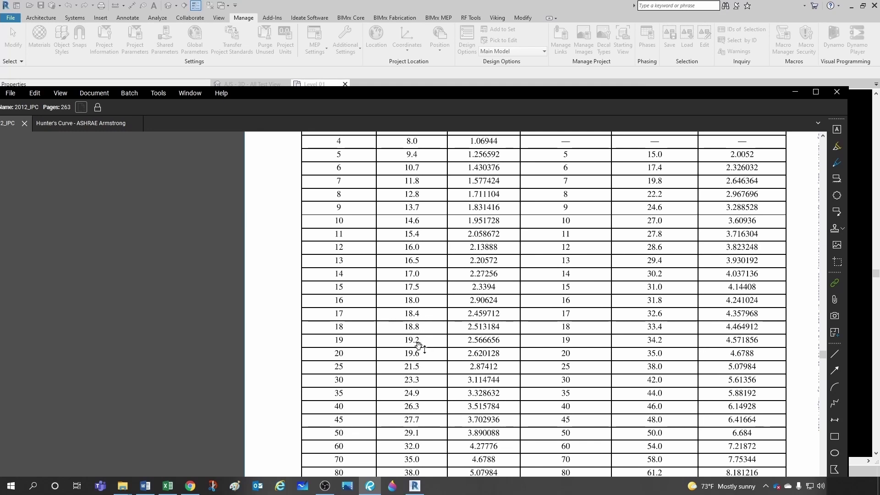
pyautogui.scroll(3, 415, 410)
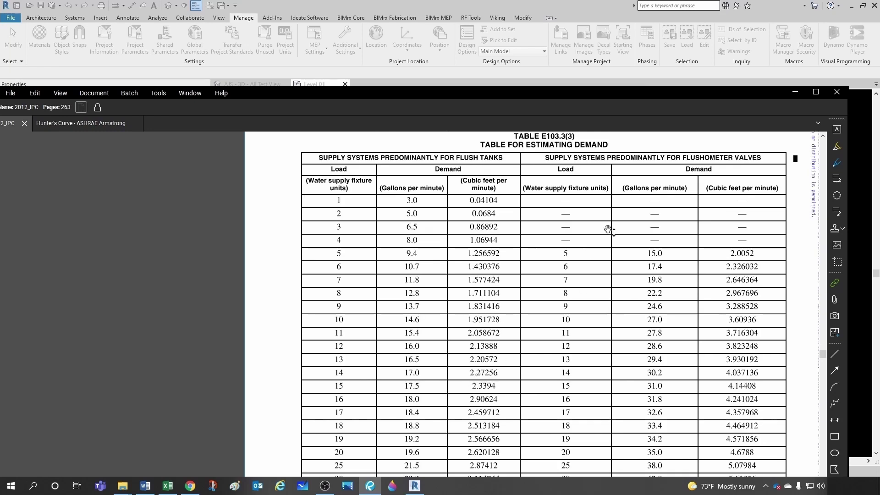
pyautogui.scroll(-2, 645, 237)
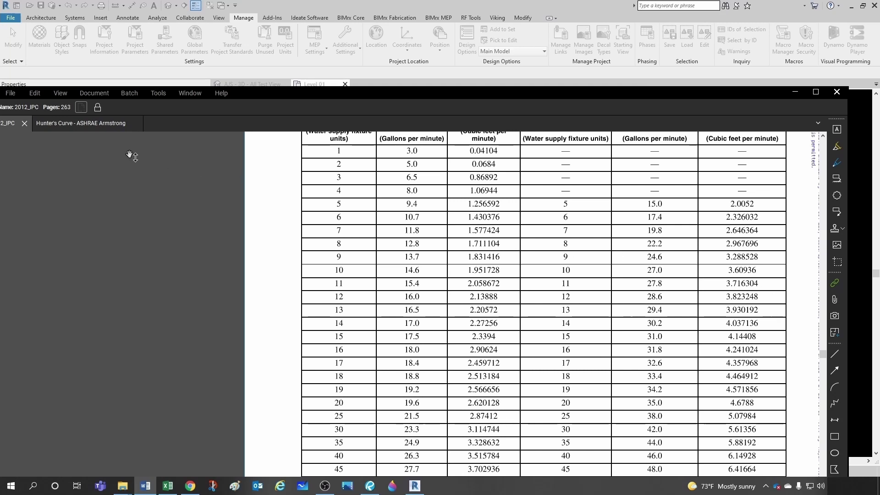
# Switch to the Hunter's Curve - ASHRAE Armstrong document and scroll slightly down the page.
pyautogui.click(109, 129)
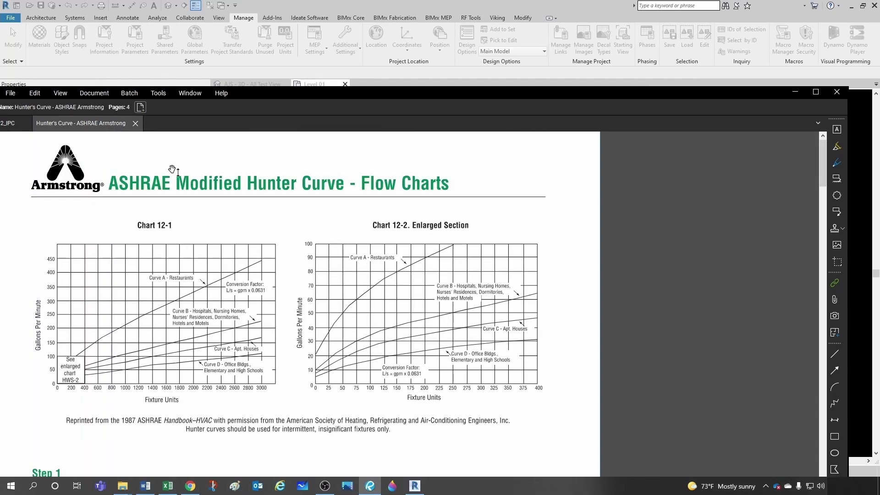
pyautogui.scroll(-1, 268, 243)
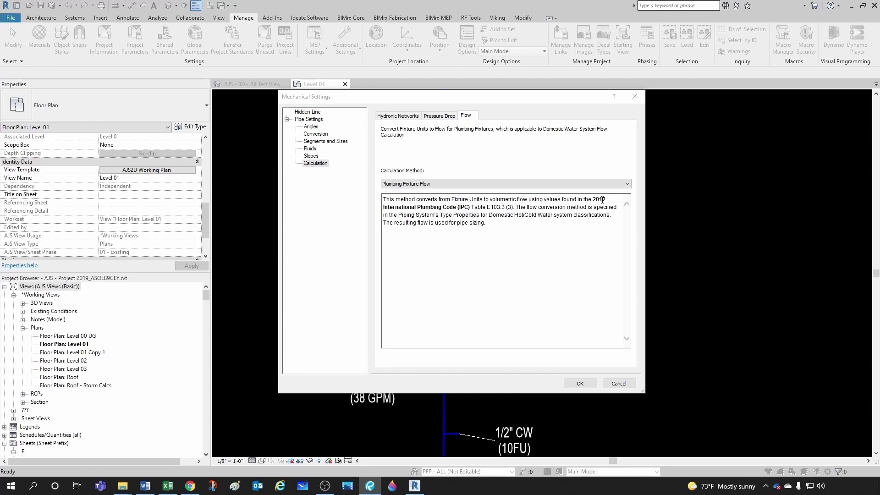
# Close Mechanical Settings and locate the riser's cold water piping system in the Project Browser.
pyautogui.click(584, 384)
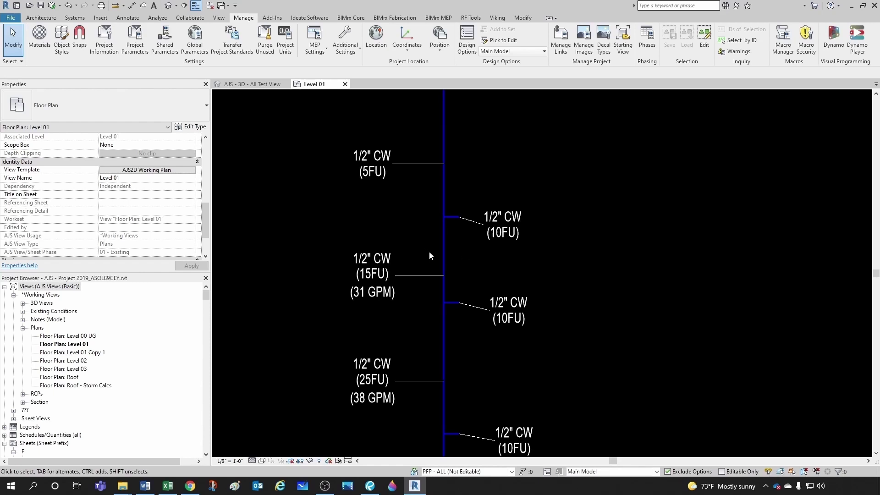
pyautogui.click(443, 251)
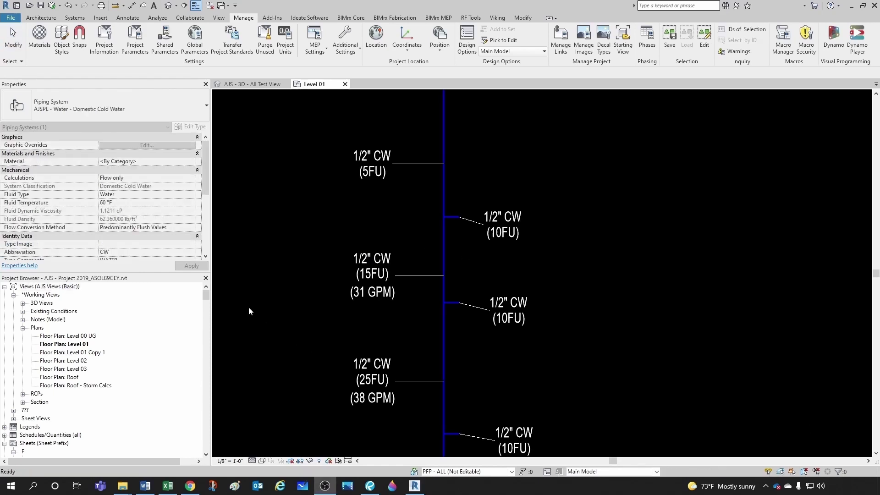
pyautogui.moveTo(209, 297); pyautogui.dragTo(205, 401)
pyautogui.scroll(1, 155, 374)
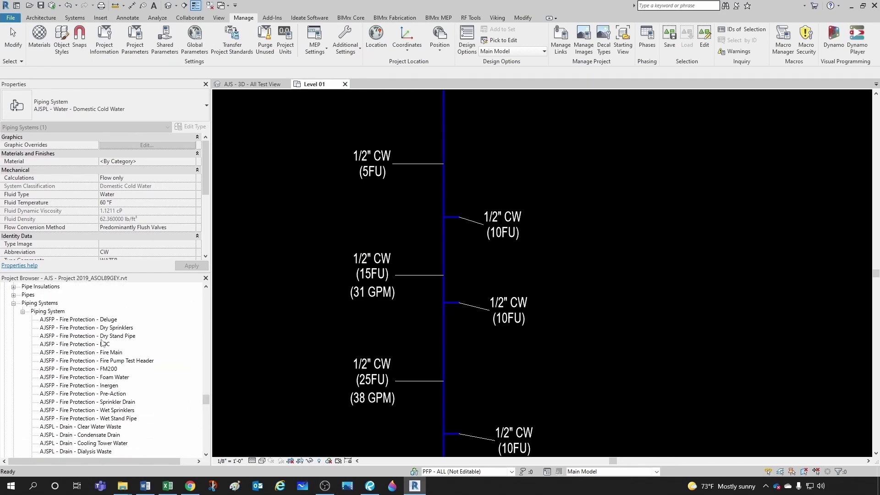
pyautogui.scroll(-4, 96, 366)
pyautogui.scroll(-10, 96, 367)
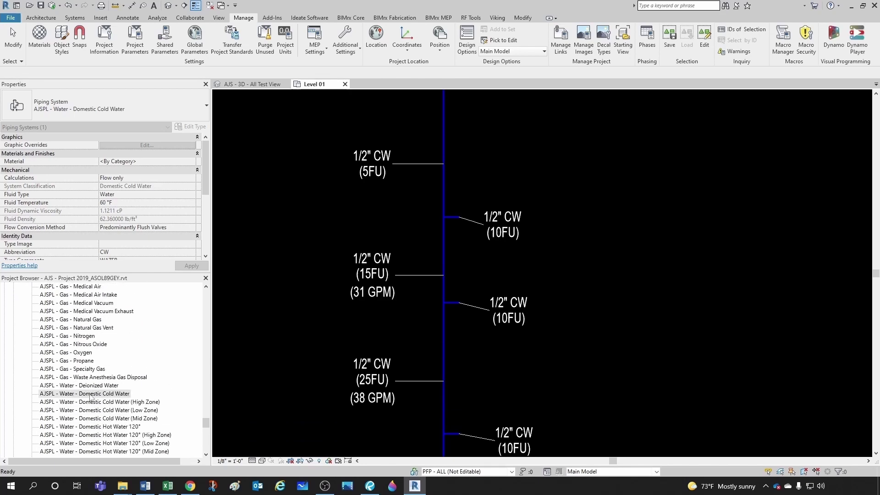
# Open AJSPL - Water - Domestic Cold Water type properties, keeping Flow Conversion Method at Predominantly Flush Valves.
pyautogui.click(105, 393)
pyautogui.rightClick(105, 394)
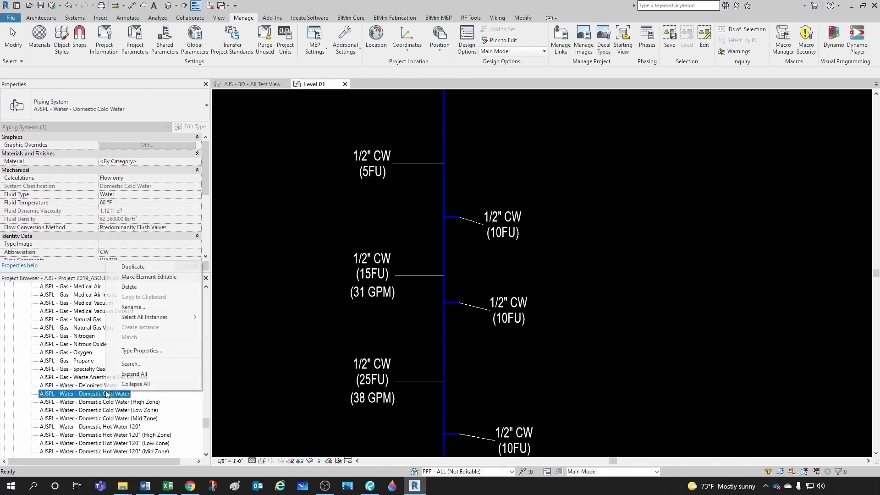
pyautogui.click(142, 351)
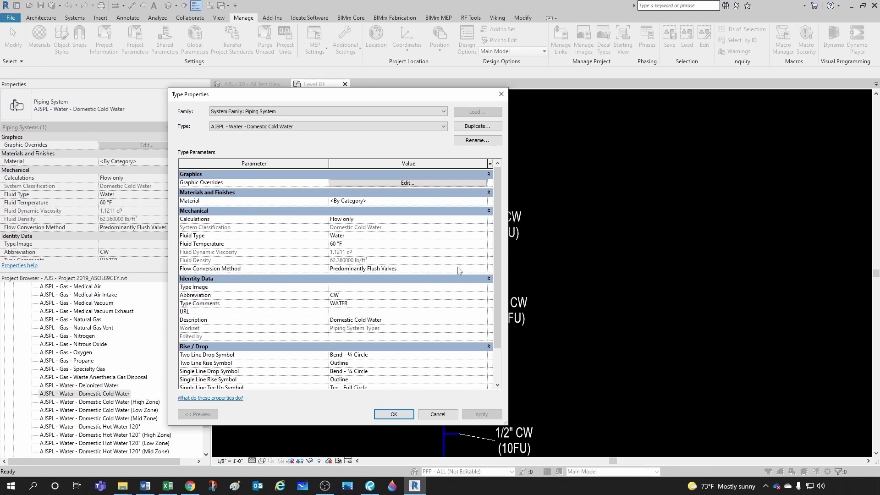
pyautogui.click(481, 271)
pyautogui.click(483, 269)
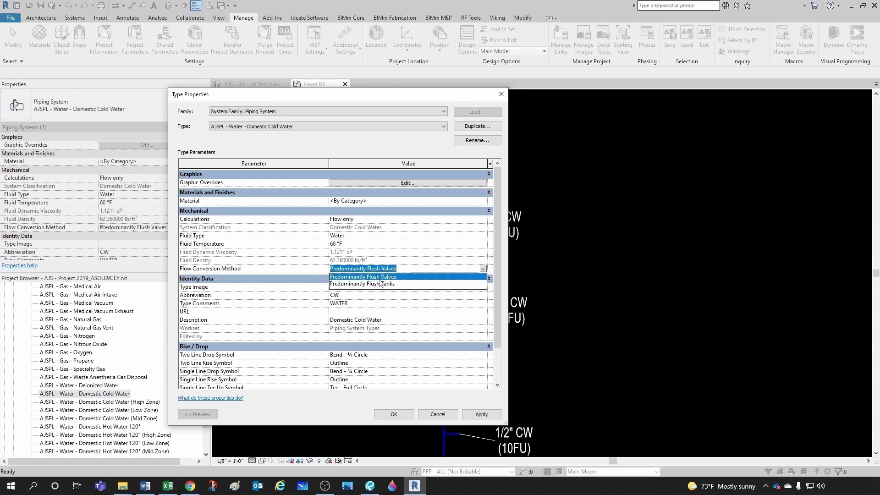
pyautogui.press('Escape')
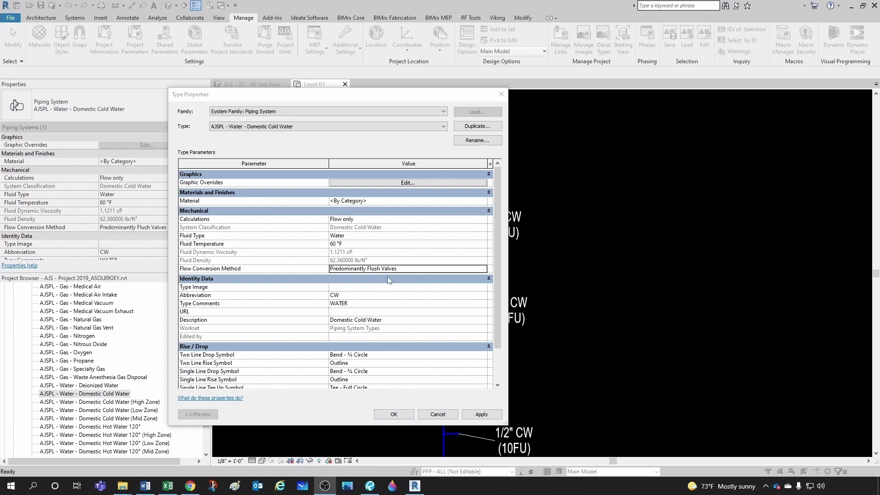
# Accept the Domestic Cold Water type properties and inspect one of the riser pipe tags.
pyautogui.click(404, 415)
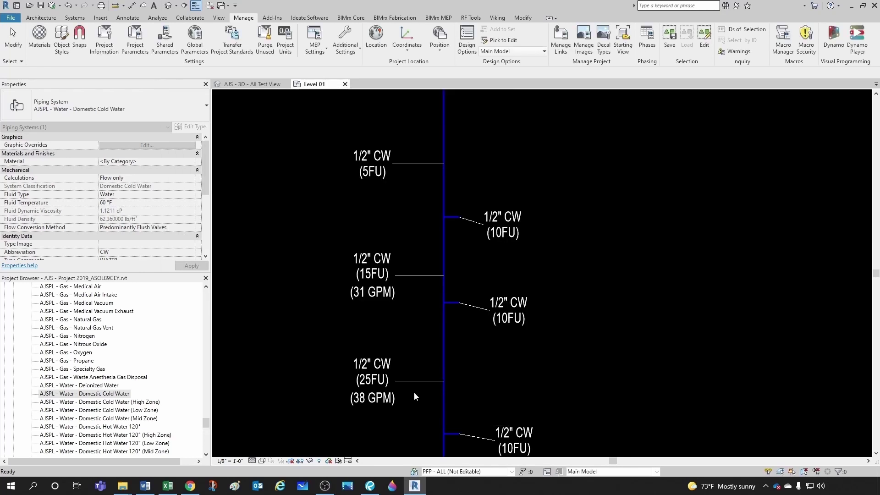
pyautogui.press('Escape')
pyautogui.scroll(-1, 435, 254)
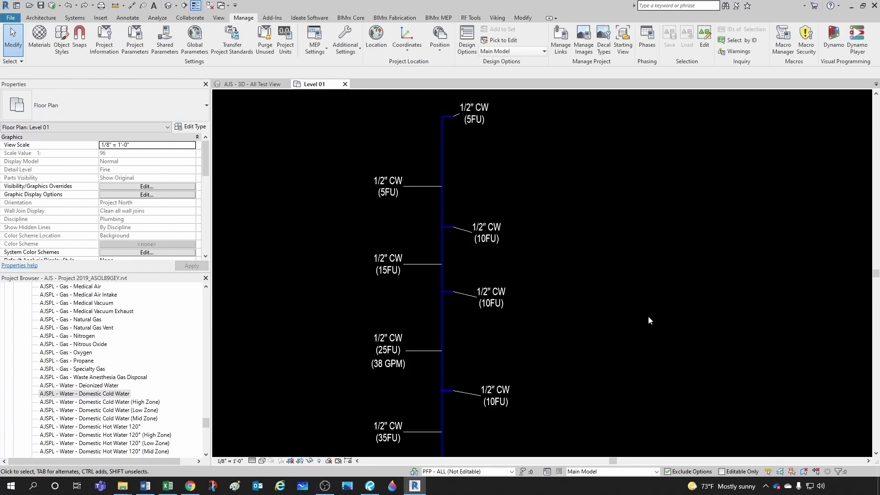
pyautogui.scroll(2, 440, 348)
pyautogui.click(412, 344)
pyautogui.scroll(-5, 425, 337)
pyautogui.click(405, 267)
pyautogui.scroll(-3, 410, 248)
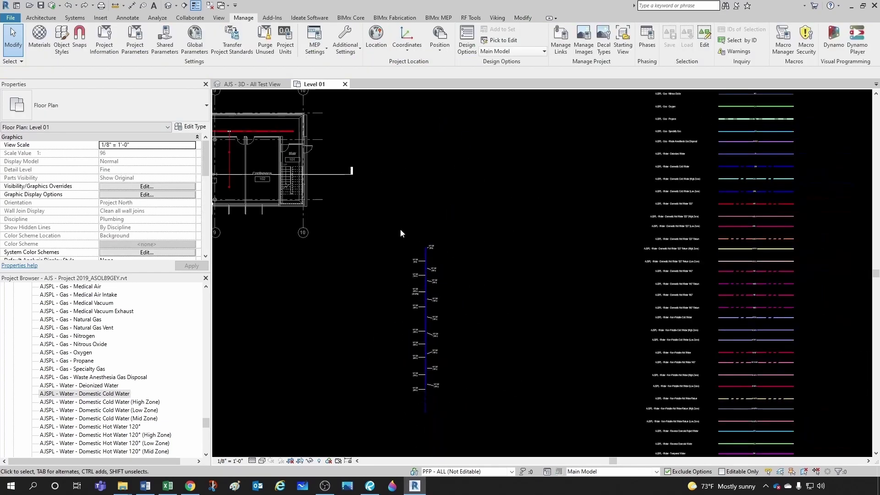
# Window-select the cold-water riser and filter the selection to Pipe Tags only.
pyautogui.moveTo(399, 229); pyautogui.dragTo(466, 411)
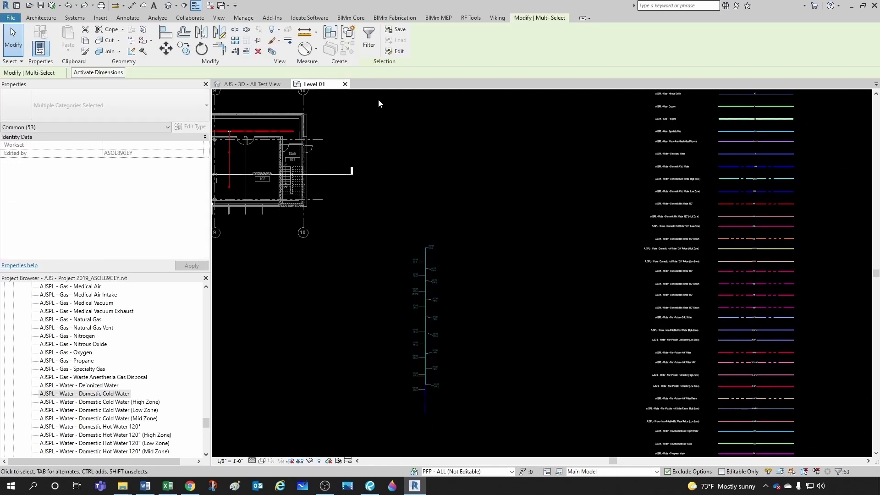
pyautogui.click(369, 38)
pyautogui.click(671, 208)
pyautogui.click(531, 203)
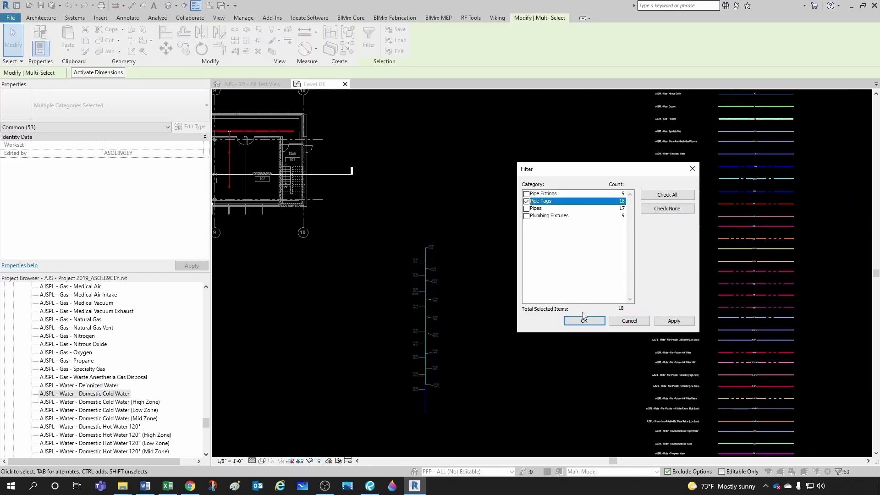
pyautogui.click(584, 321)
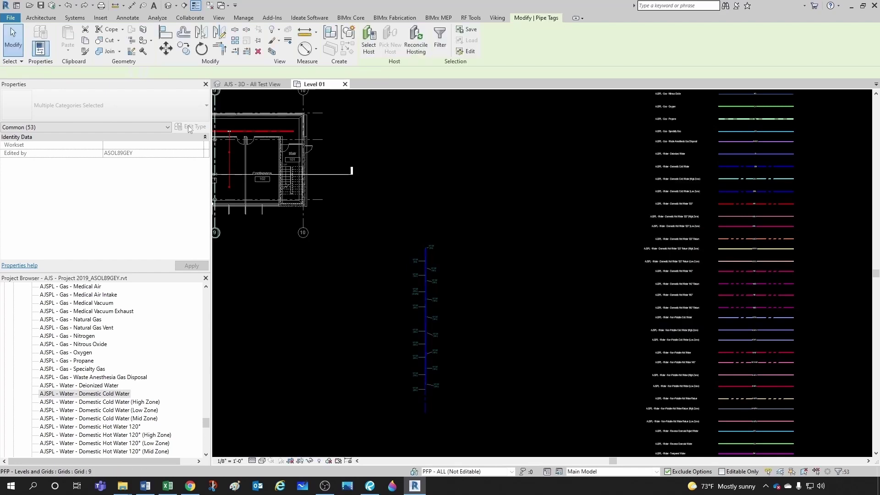
# Assign the Pipe_Size+Pipe_Type+FlowFU+GPM type to all 18 riser pipe tags.
pyautogui.click(139, 108)
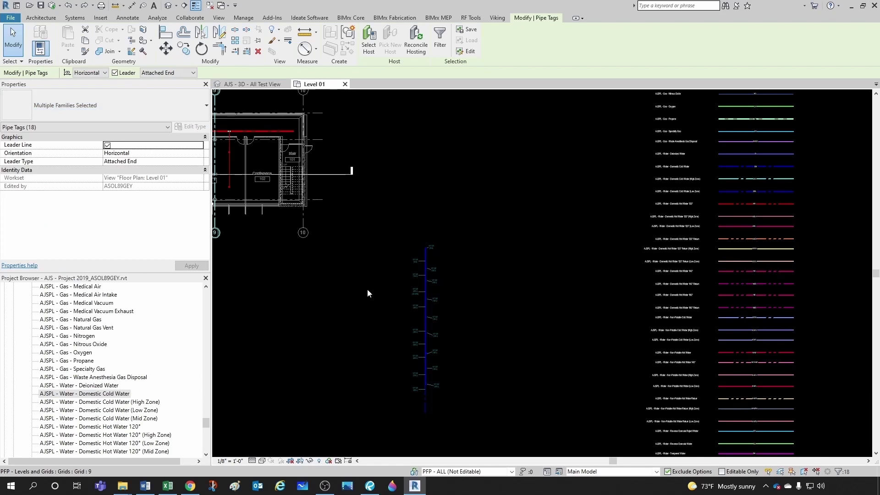
pyautogui.scroll(5, 389, 287)
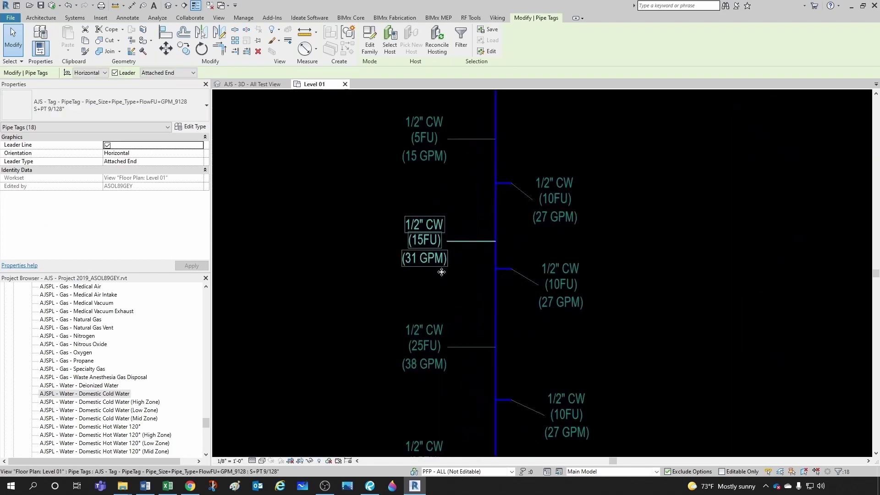
pyautogui.click(464, 364)
pyautogui.scroll(3, 471, 395)
pyautogui.scroll(-2, 460, 346)
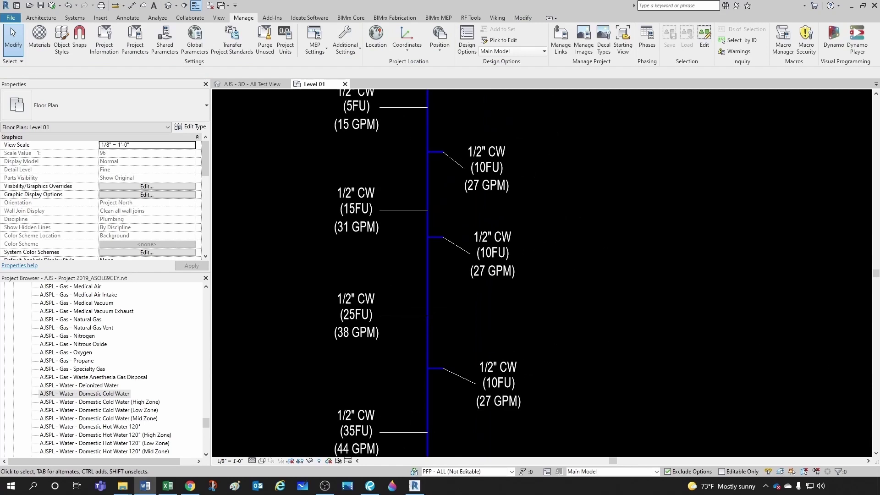
pyautogui.click(145, 485)
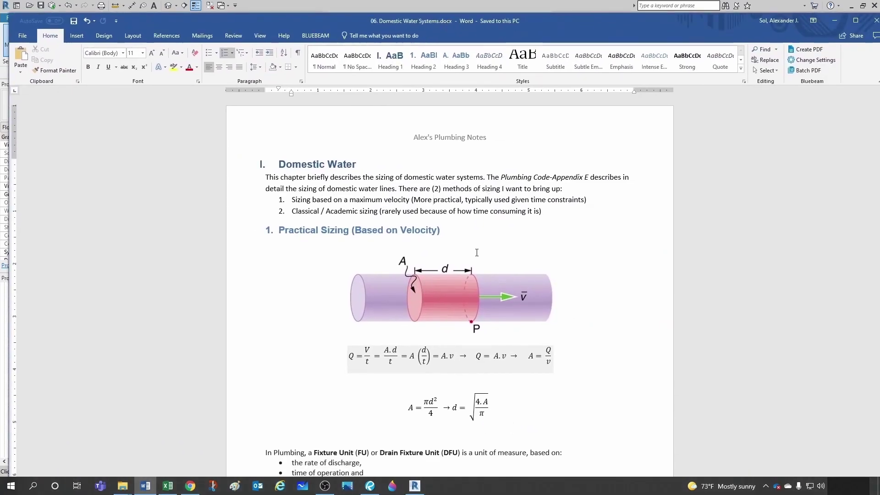
pyautogui.scroll(-3, 479, 267)
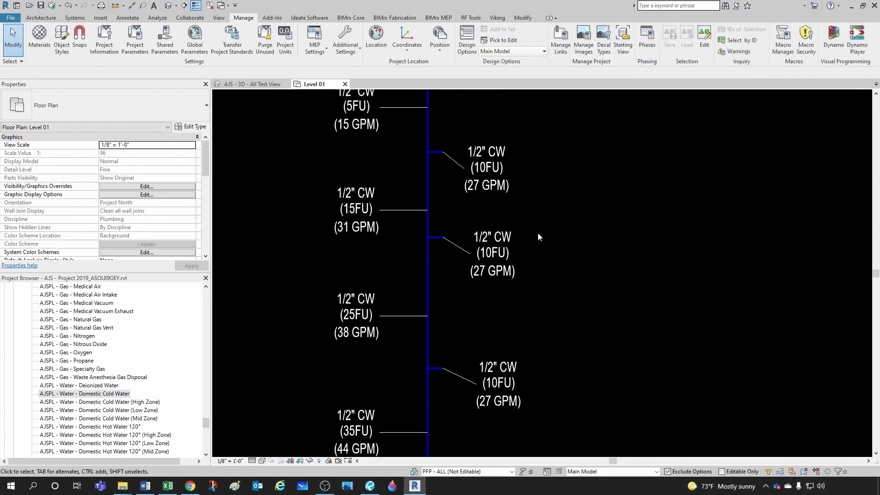
# Zoom around the riser tags, then bring up the FU, GPM and pipe size reference spreadsheet.
pyautogui.scroll(2, 340, 327)
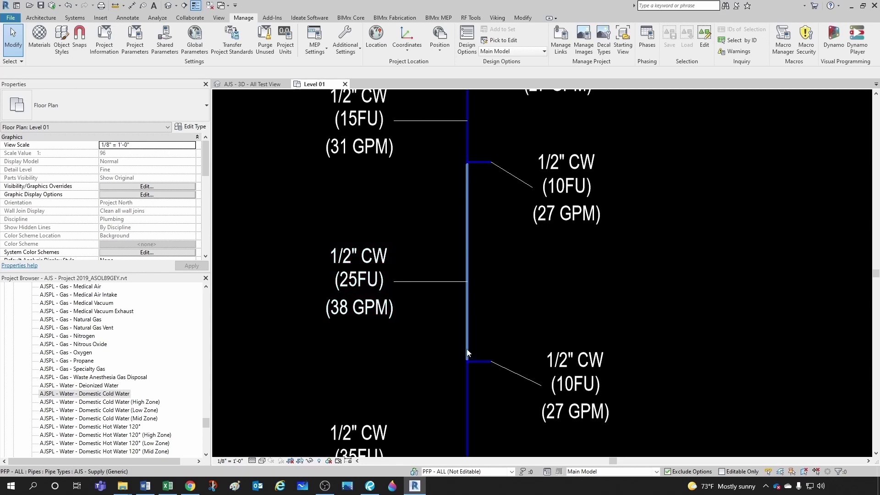
pyautogui.scroll(-3, 338, 258)
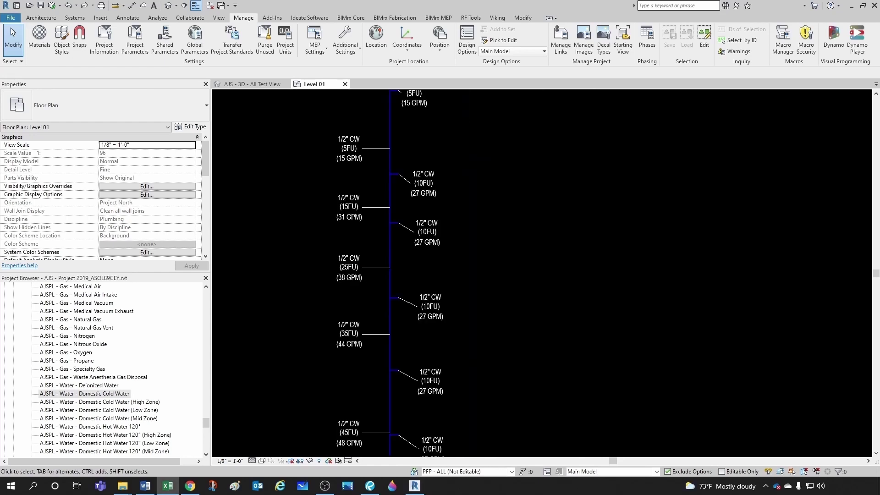
pyautogui.hotkey('alt', 'Tab')
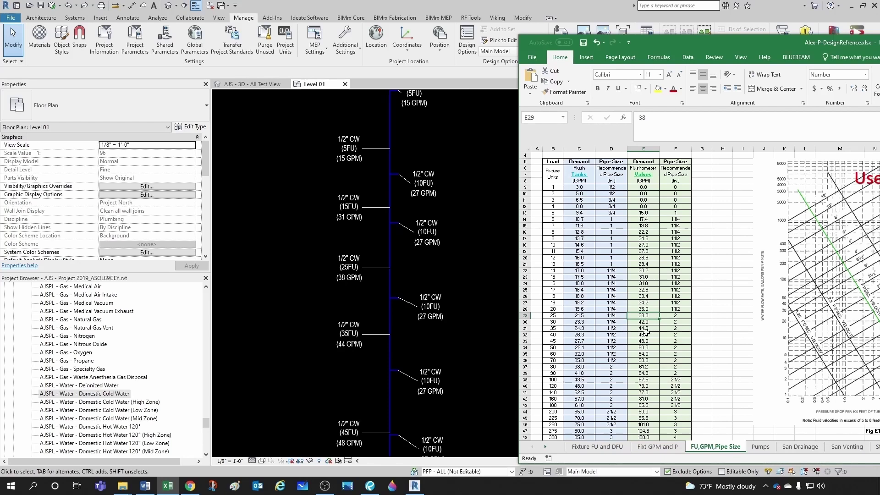
# Scroll the FU,GPM,Pipe Size sheet, then look over the Revit riser plan's tags.
pyautogui.scroll(-4, 646, 336)
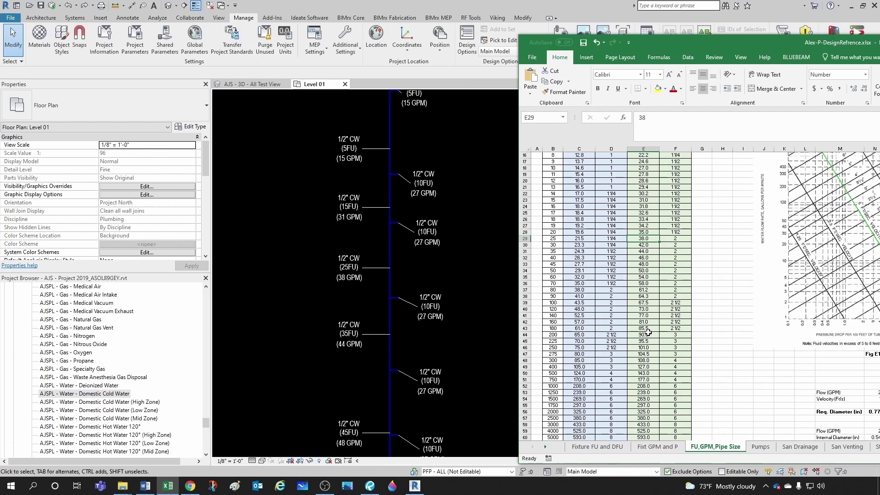
pyautogui.click(440, 346)
pyautogui.scroll(-2, 440, 346)
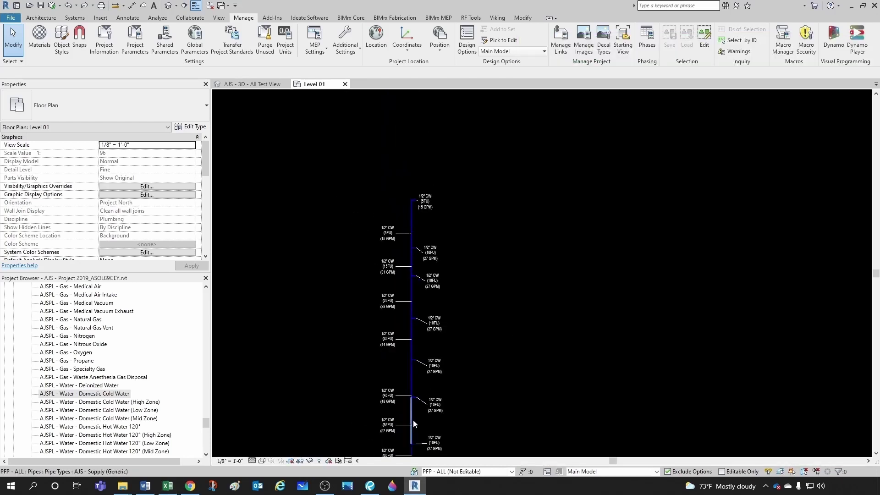
pyautogui.scroll(5, 414, 423)
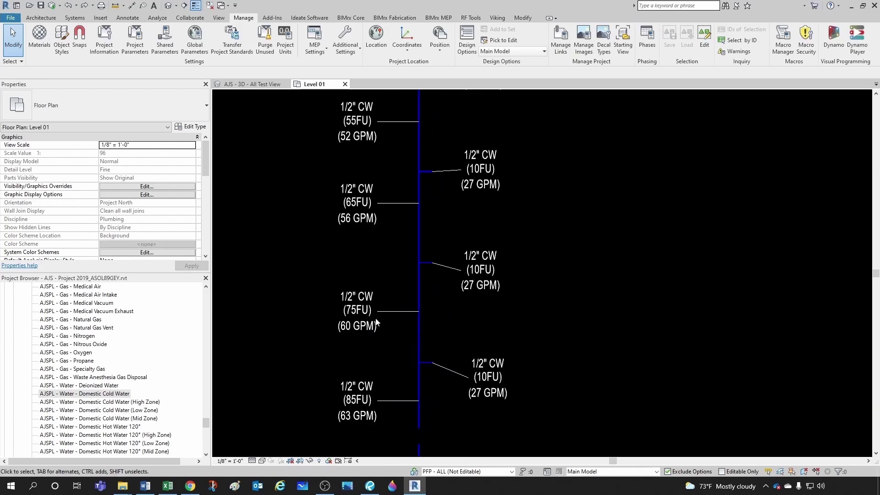
# In the workbook, select the 65 GPM entry and reposition it to show the full table and chart.
pyautogui.hotkey('alt', 'Tab')
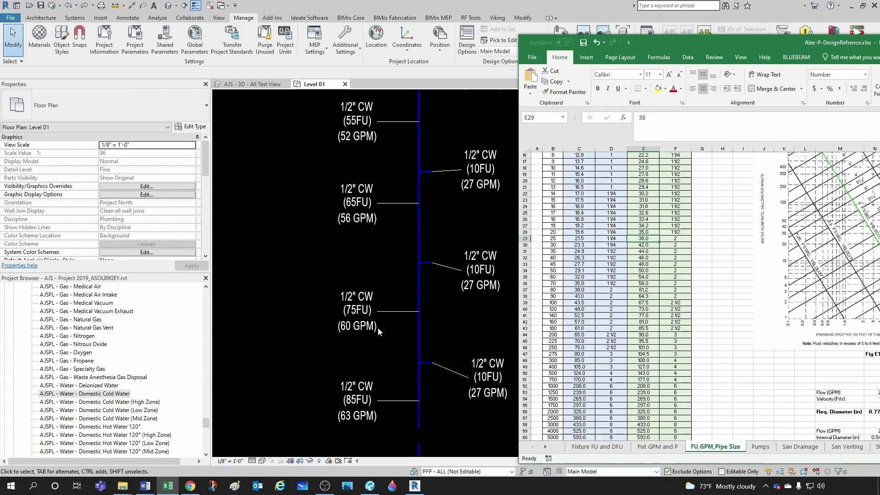
pyautogui.click(567, 334)
pyautogui.scroll(1, 567, 326)
pyautogui.scroll(1, 567, 327)
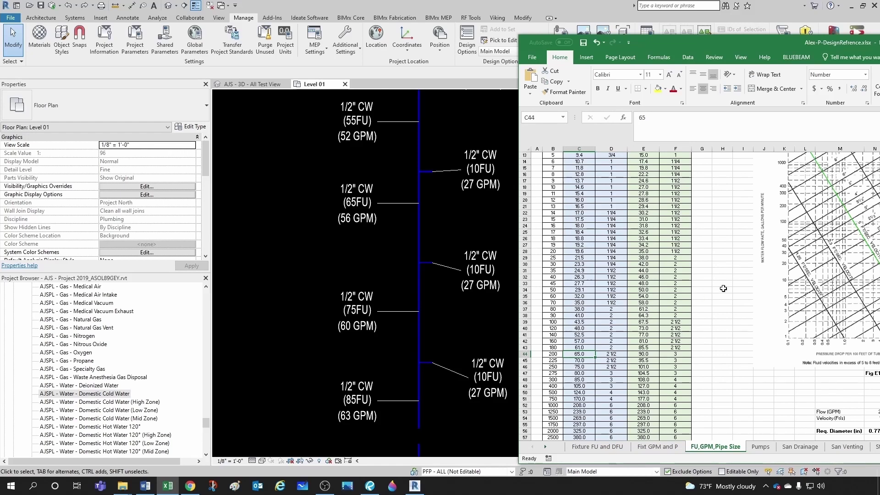
pyautogui.moveTo(782, 41); pyautogui.dragTo(463, 85)
pyautogui.scroll(3, 512, 332)
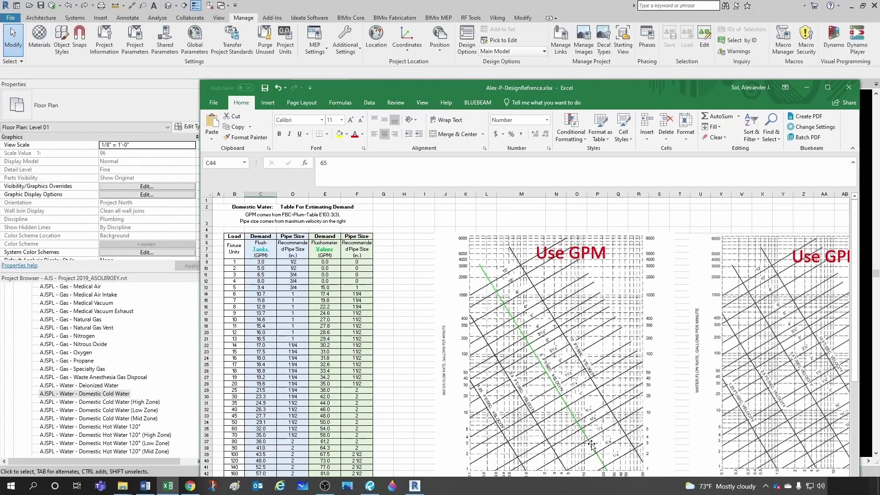
pyautogui.scroll(-3, 542, 366)
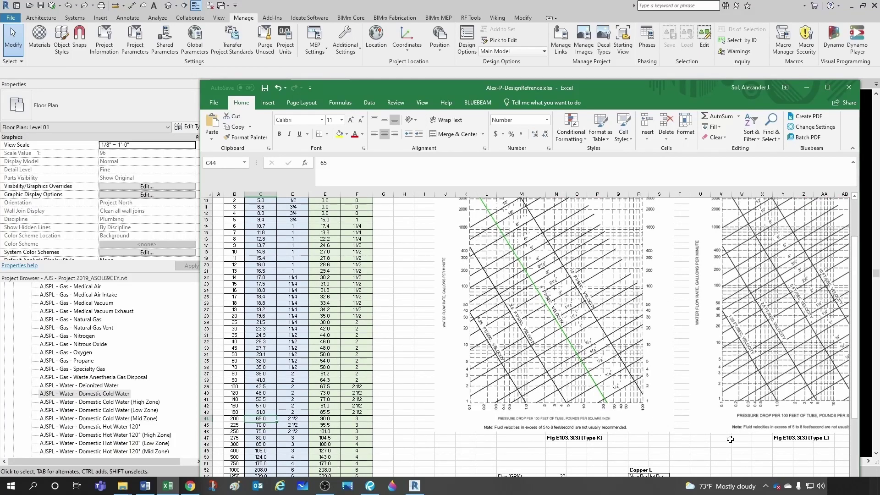
pyautogui.scroll(1, 803, 387)
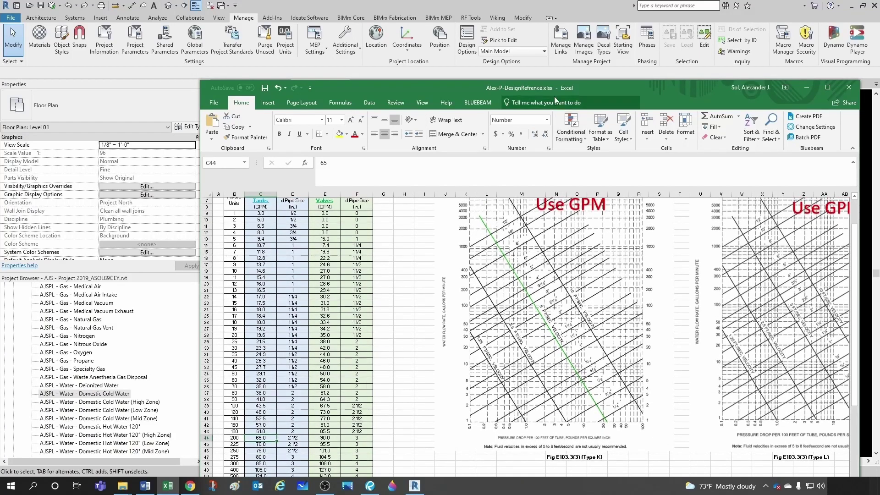
pyautogui.click(557, 28)
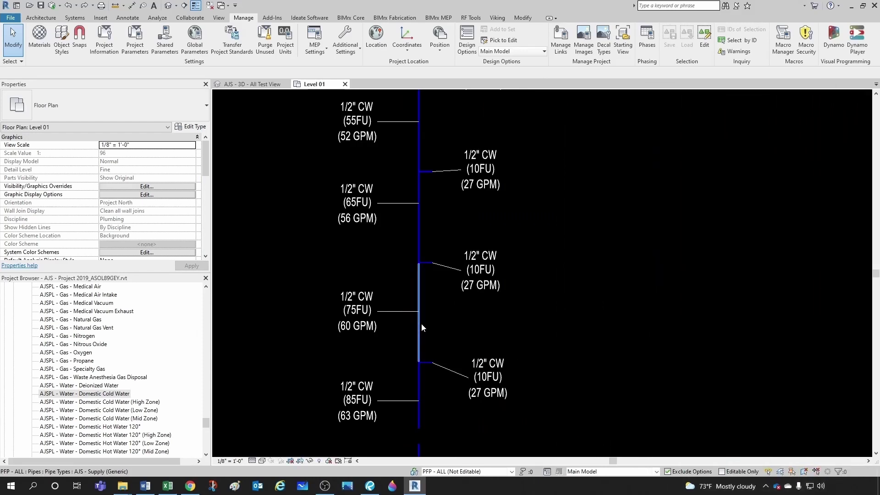
# Select the whole cold water riser network and size it by Velocity Only at 5 FPS, branches Calculated Size Only.
pyautogui.scroll(-2, 364, 387)
pyautogui.scroll(-2, 501, 290)
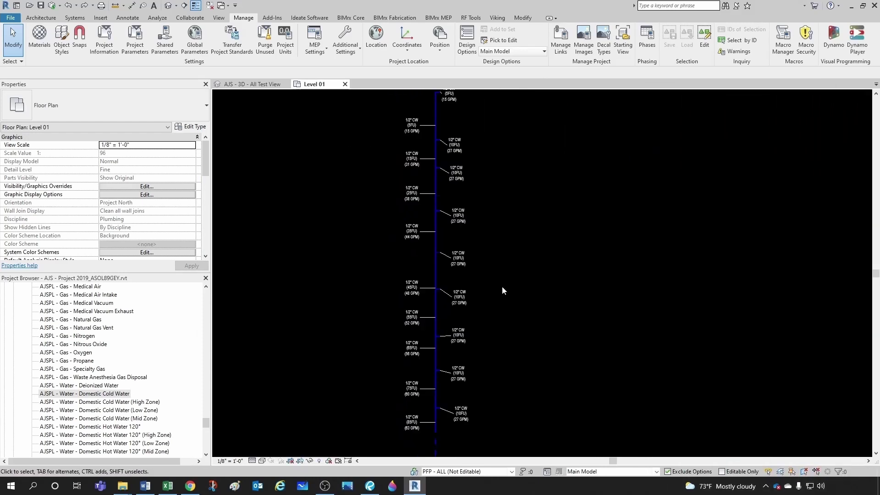
pyautogui.scroll(1, 501, 290)
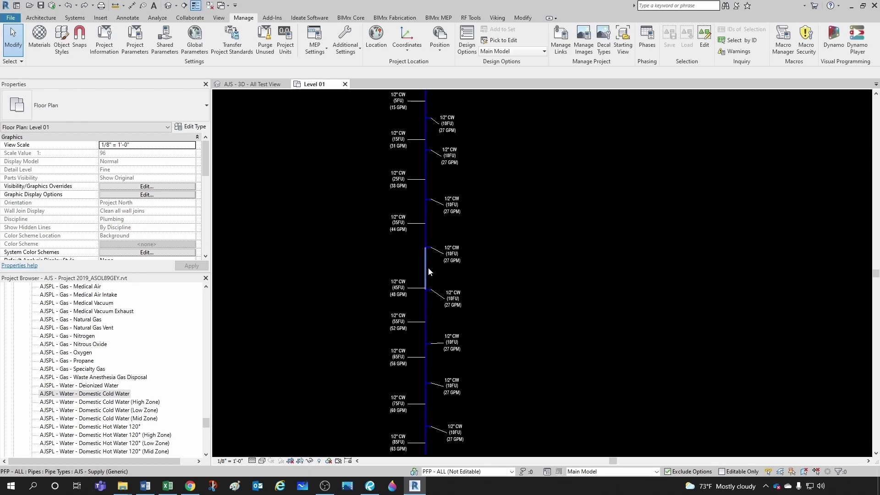
pyautogui.press('Tab')
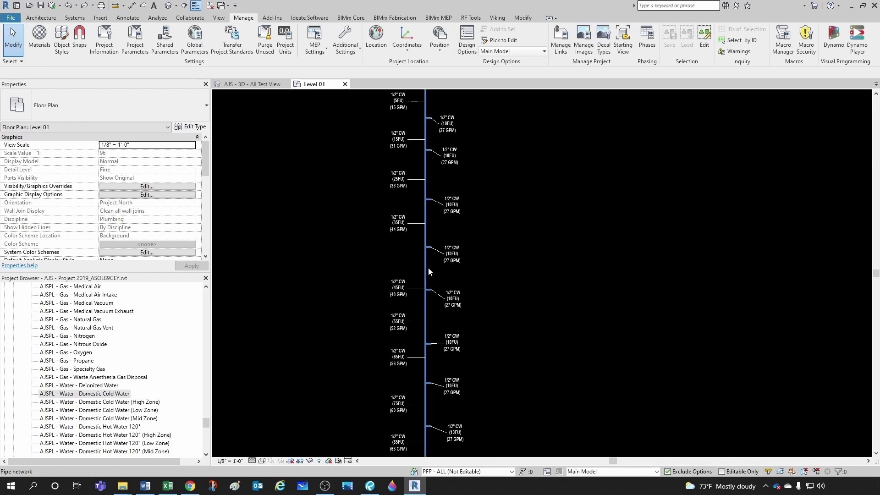
pyautogui.click(428, 268)
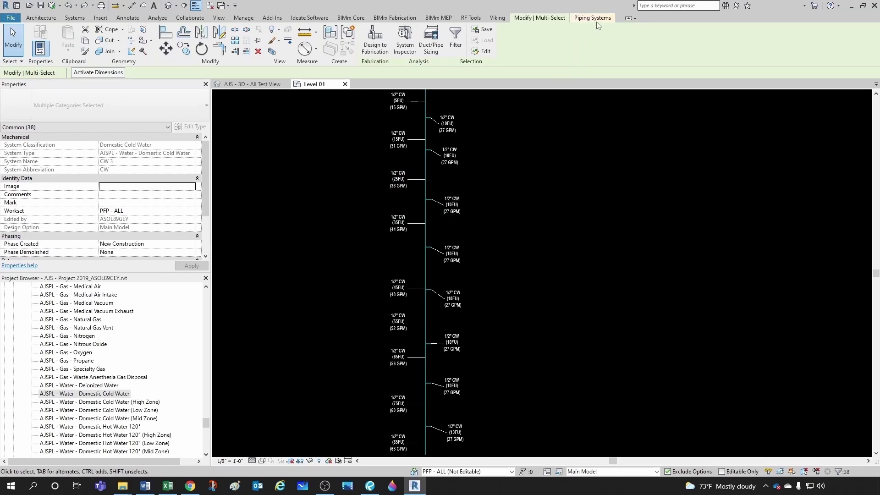
pyautogui.click(433, 45)
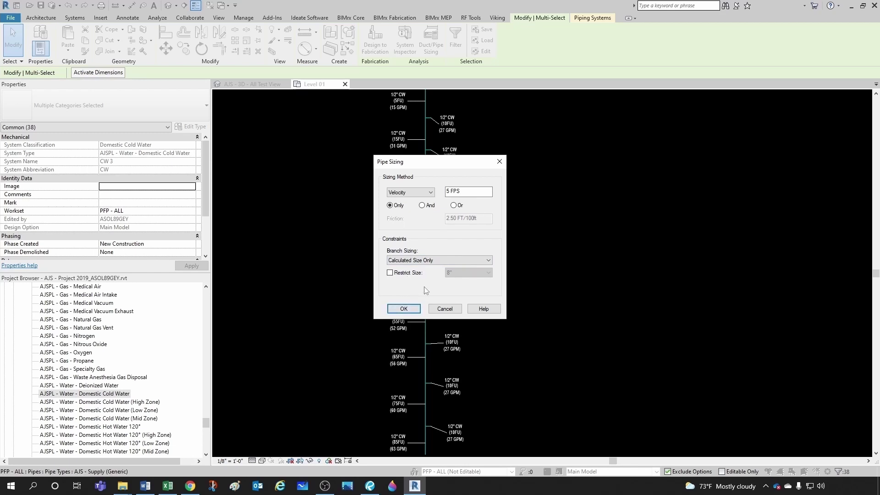
pyautogui.click(431, 260)
pyautogui.click(427, 267)
pyautogui.click(398, 308)
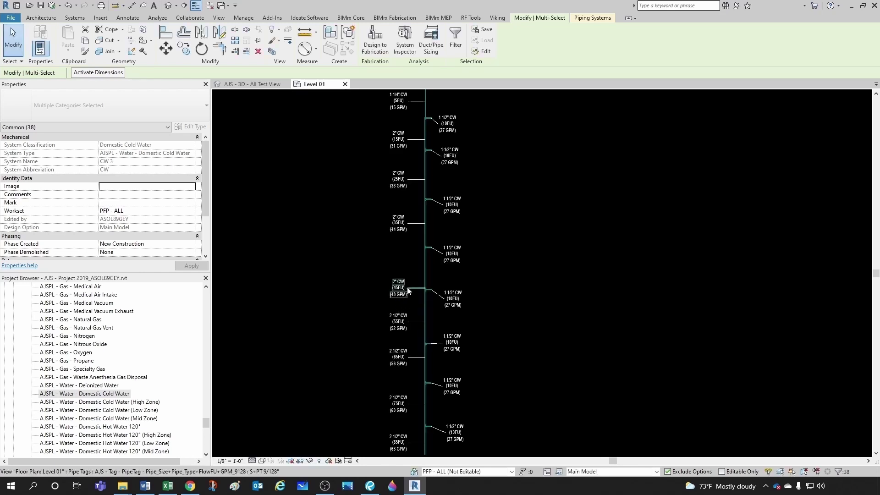
# Pan up the resized riser to check the 1 1/4" CW and 2" CW branches.
pyautogui.scroll(5, 413, 215)
pyautogui.click(452, 196)
pyautogui.moveTo(451, 187); pyautogui.dragTo(434, 433, button='middle')
pyautogui.moveTo(428, 150); pyautogui.dragTo(412, 342, button='middle')
pyautogui.moveTo(430, 373); pyautogui.dragTo(437, 319, button='middle')
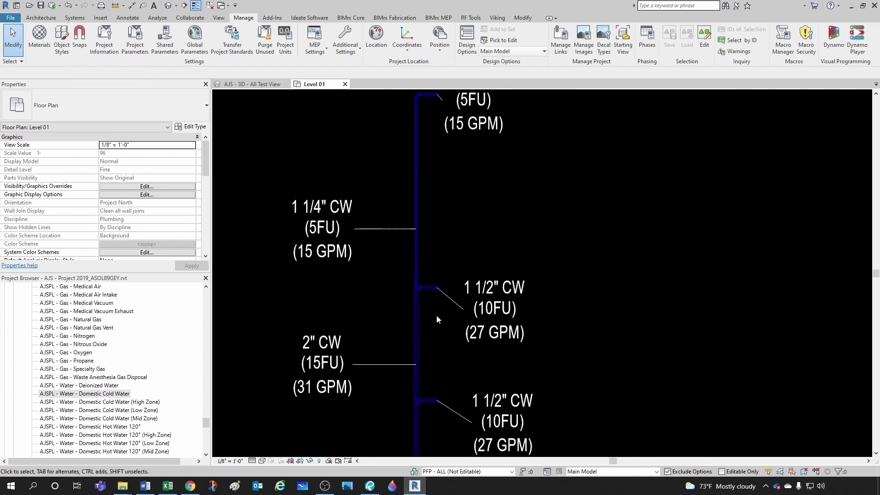
pyautogui.scroll(-2, 412, 326)
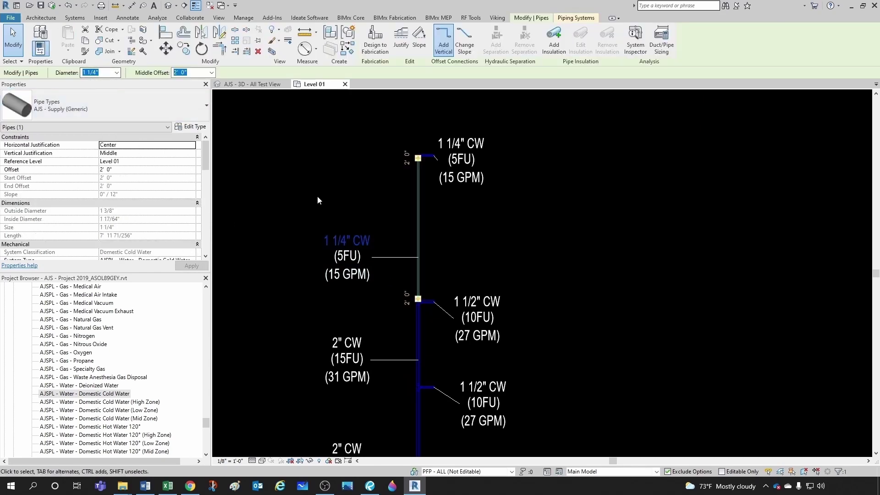
pyautogui.click(373, 228)
pyautogui.scroll(2, 391, 293)
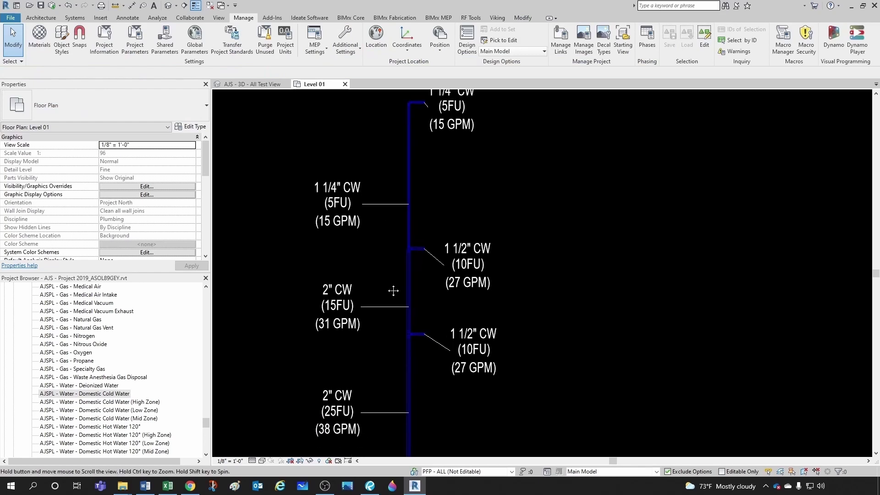
pyautogui.scroll(1, 408, 270)
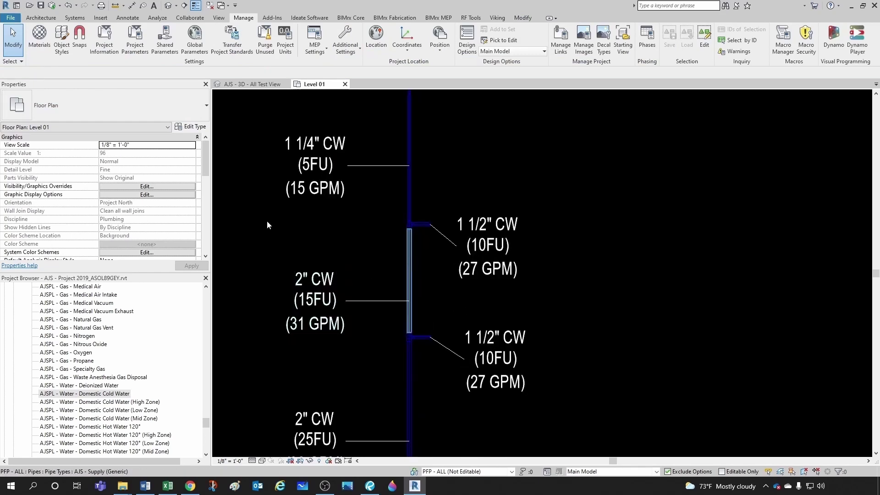
# Select lower riser segments to confirm the 2 1/2" CW diameter, then return to the Excel workbook.
pyautogui.click(410, 279)
pyautogui.click(363, 235)
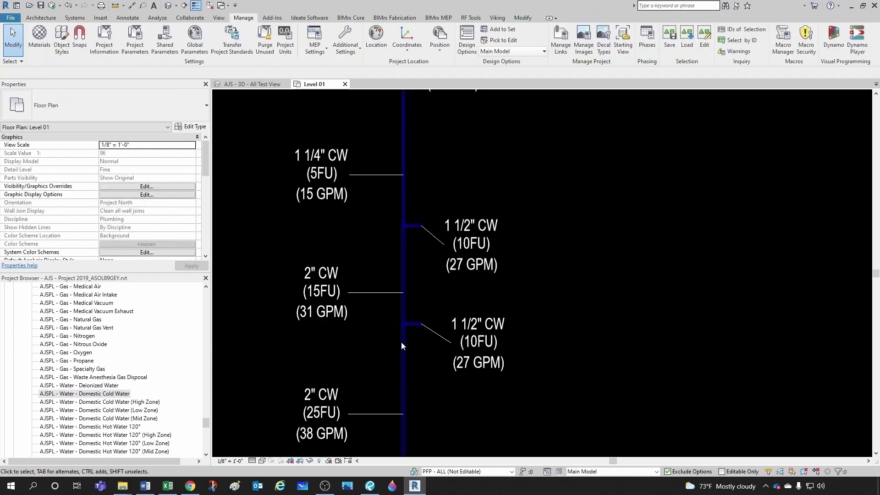
pyautogui.moveTo(364, 235); pyautogui.dragTo(425, 295, button='middle')
pyautogui.scroll(1, 414, 305)
pyautogui.scroll(1, 415, 279)
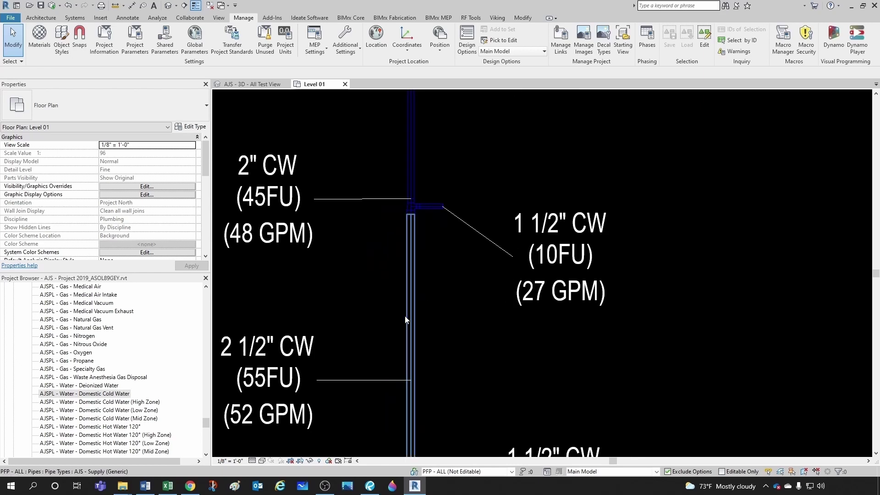
pyautogui.click(412, 340)
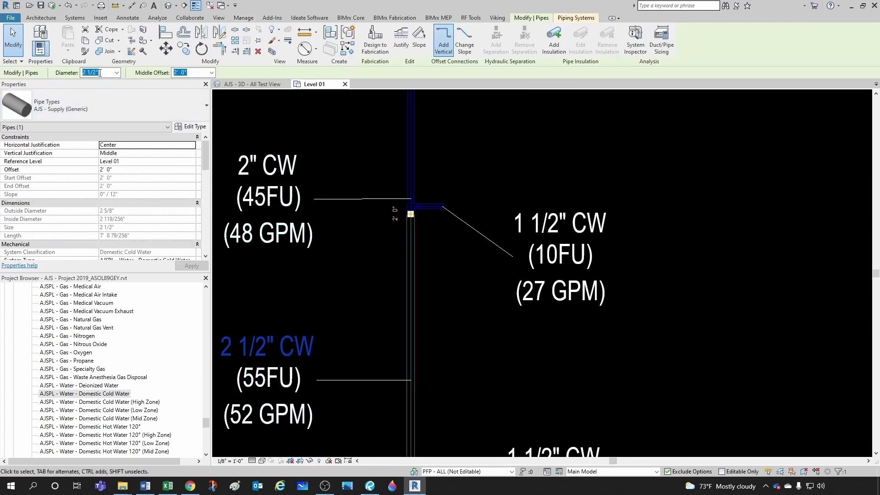
pyautogui.click(363, 301)
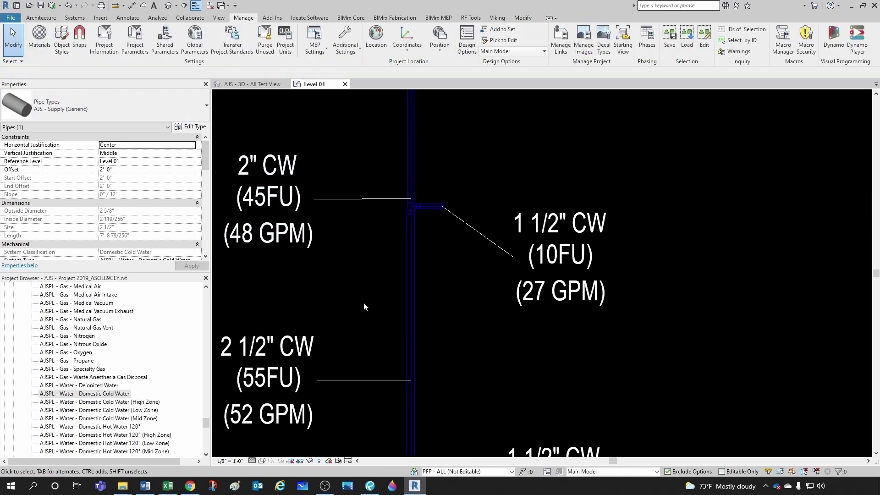
pyautogui.scroll(-1, 364, 301)
pyautogui.scroll(1, 363, 302)
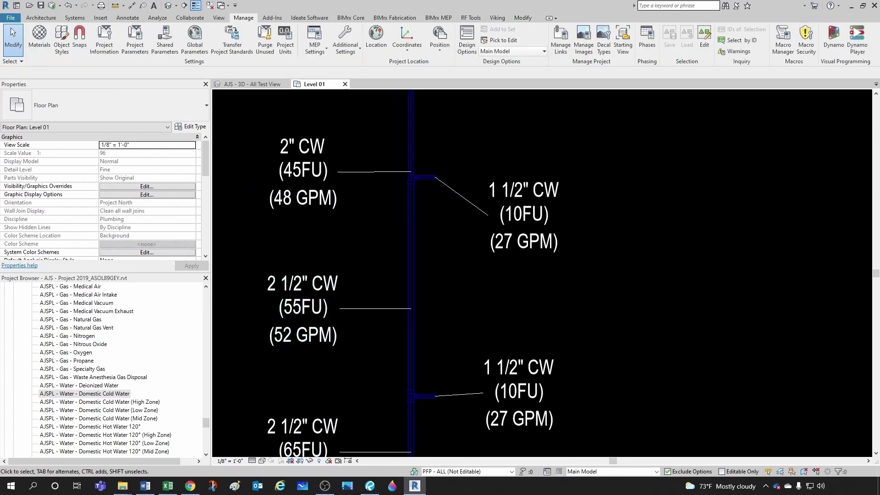
pyautogui.hotkey('alt', 'Tab')
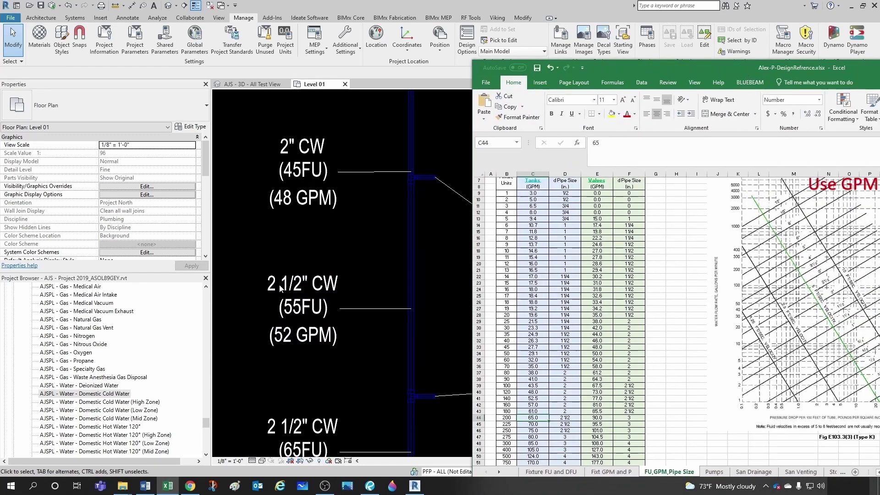
# In the Excel table, check the 27.7 GPM entry for 45 fixture units and pipe sizes for 50.
pyautogui.click(532, 347)
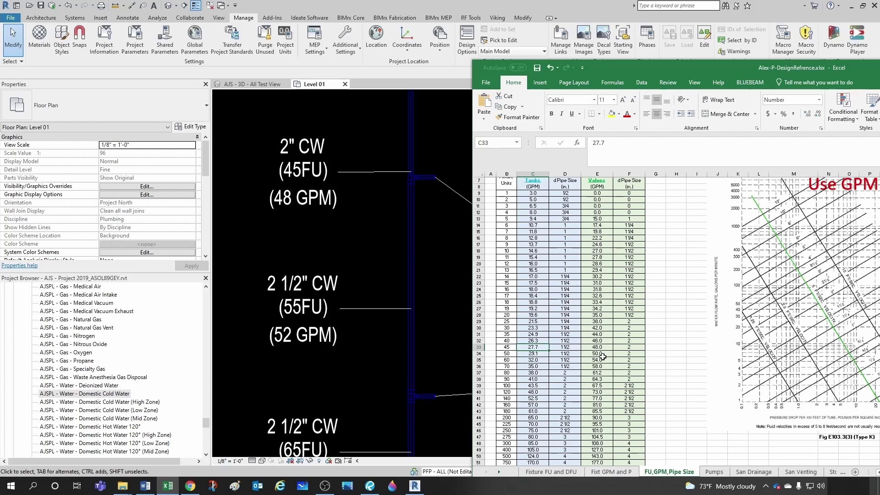
pyautogui.click(602, 356)
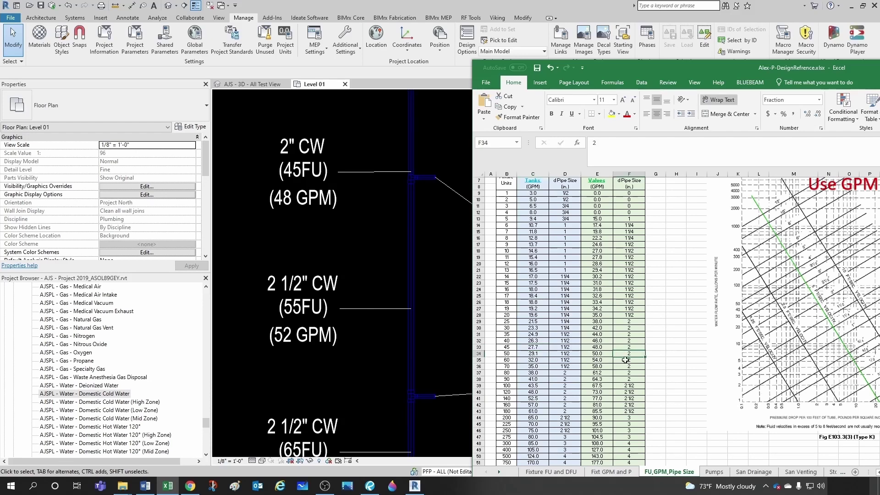
pyautogui.click(626, 360)
pyautogui.click(629, 354)
pyautogui.click(332, 268)
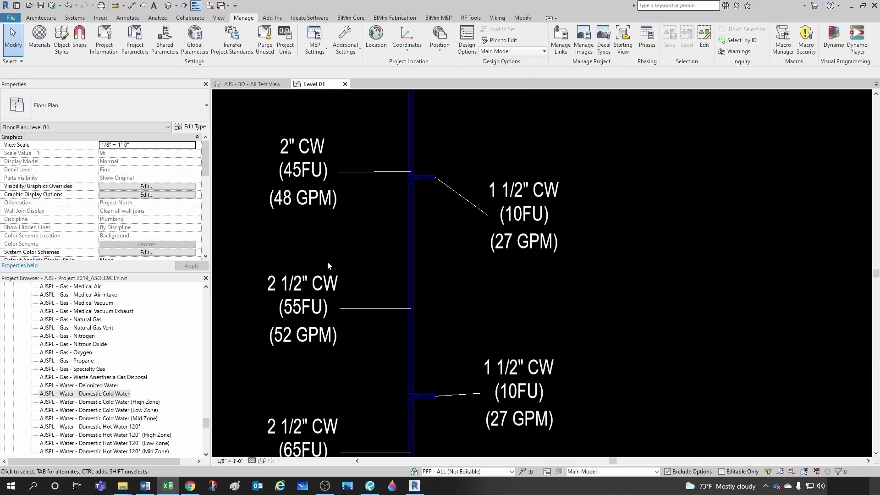
pyautogui.click(408, 279)
pyautogui.click(742, 208)
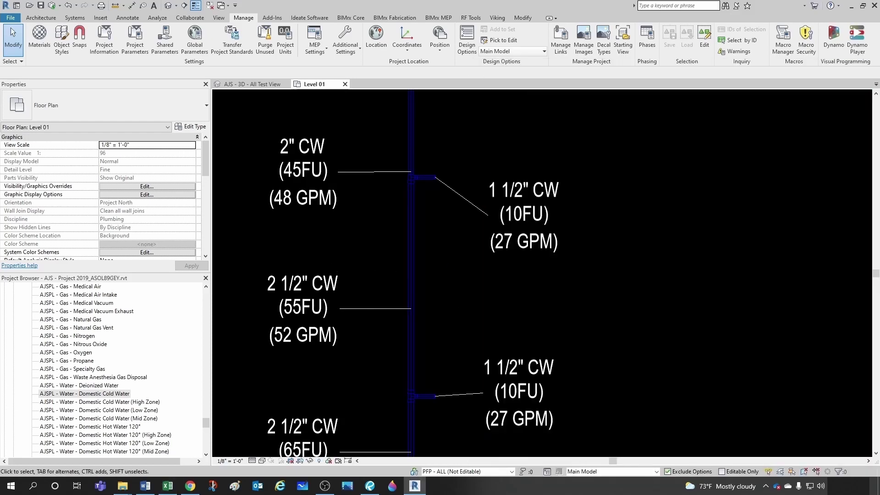